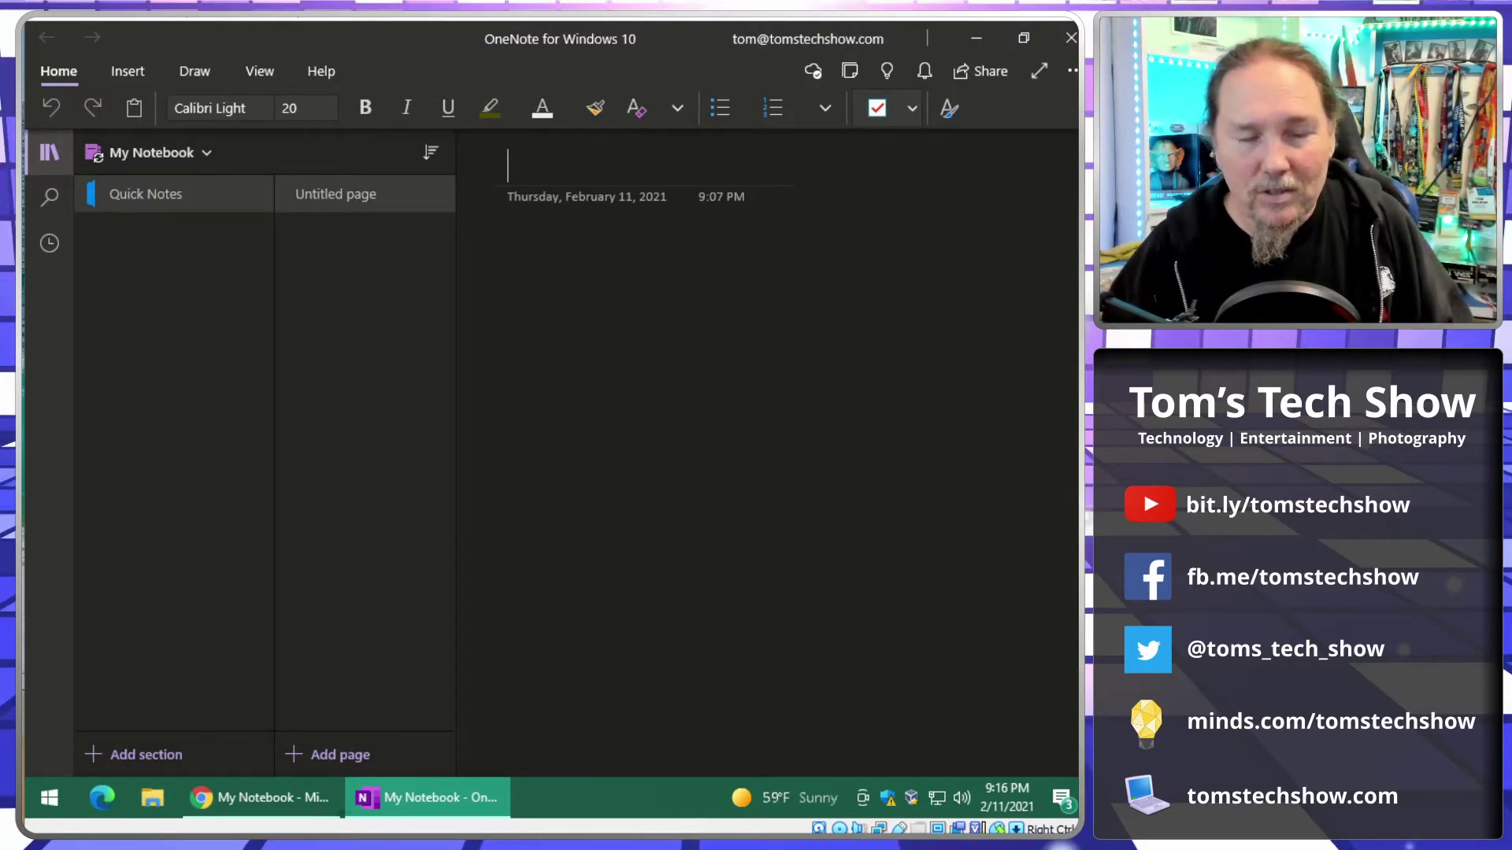
- Title the untitled page in Quick Notes "Video Notes" and start a line in the page body
{"action": "left_click", "coordinate": [324, 200]}
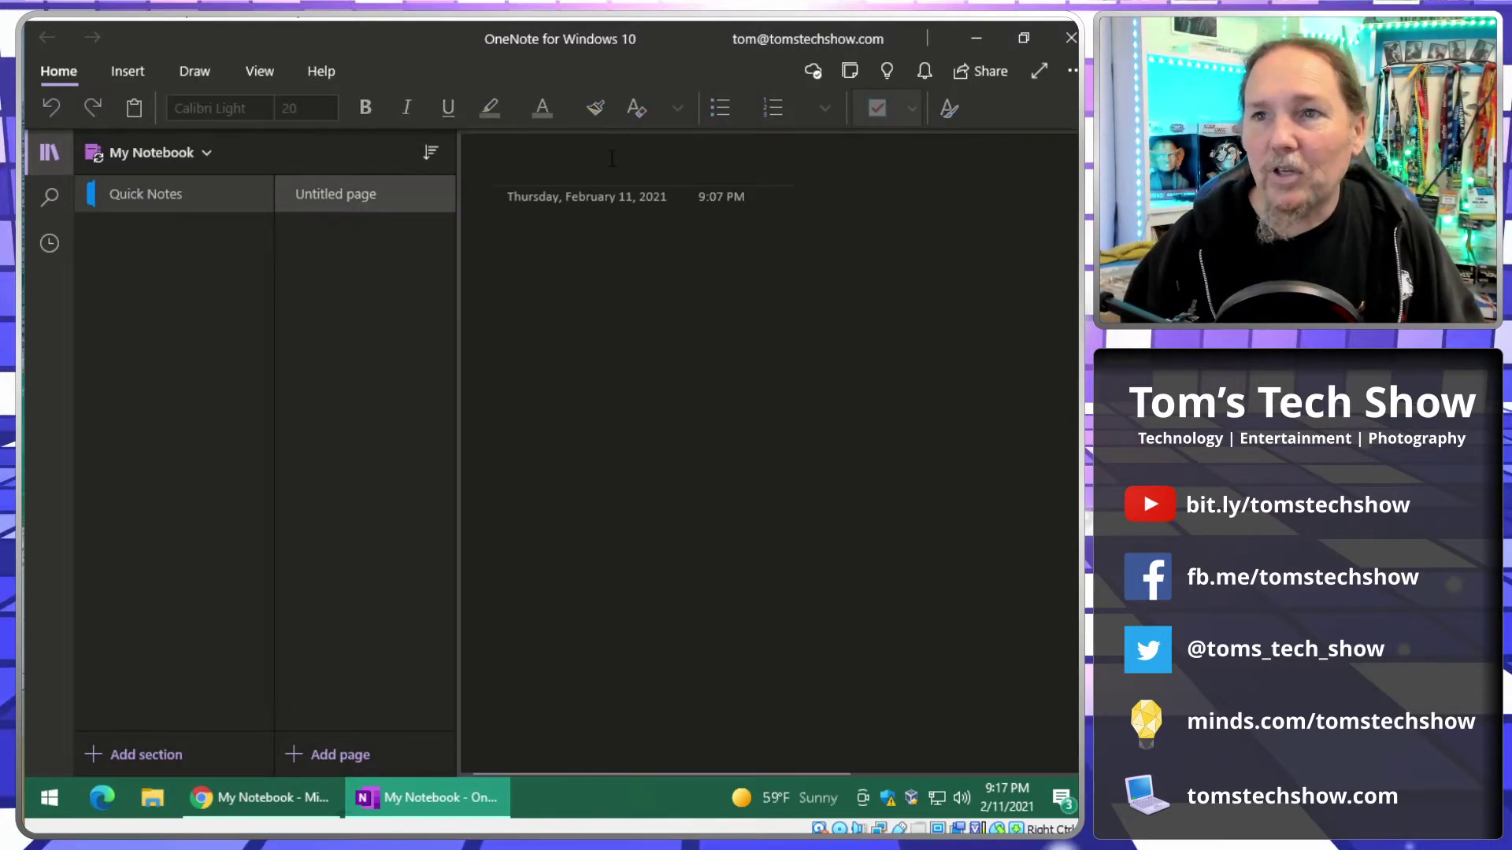
{"action": "left_click", "coordinate": [354, 200]}
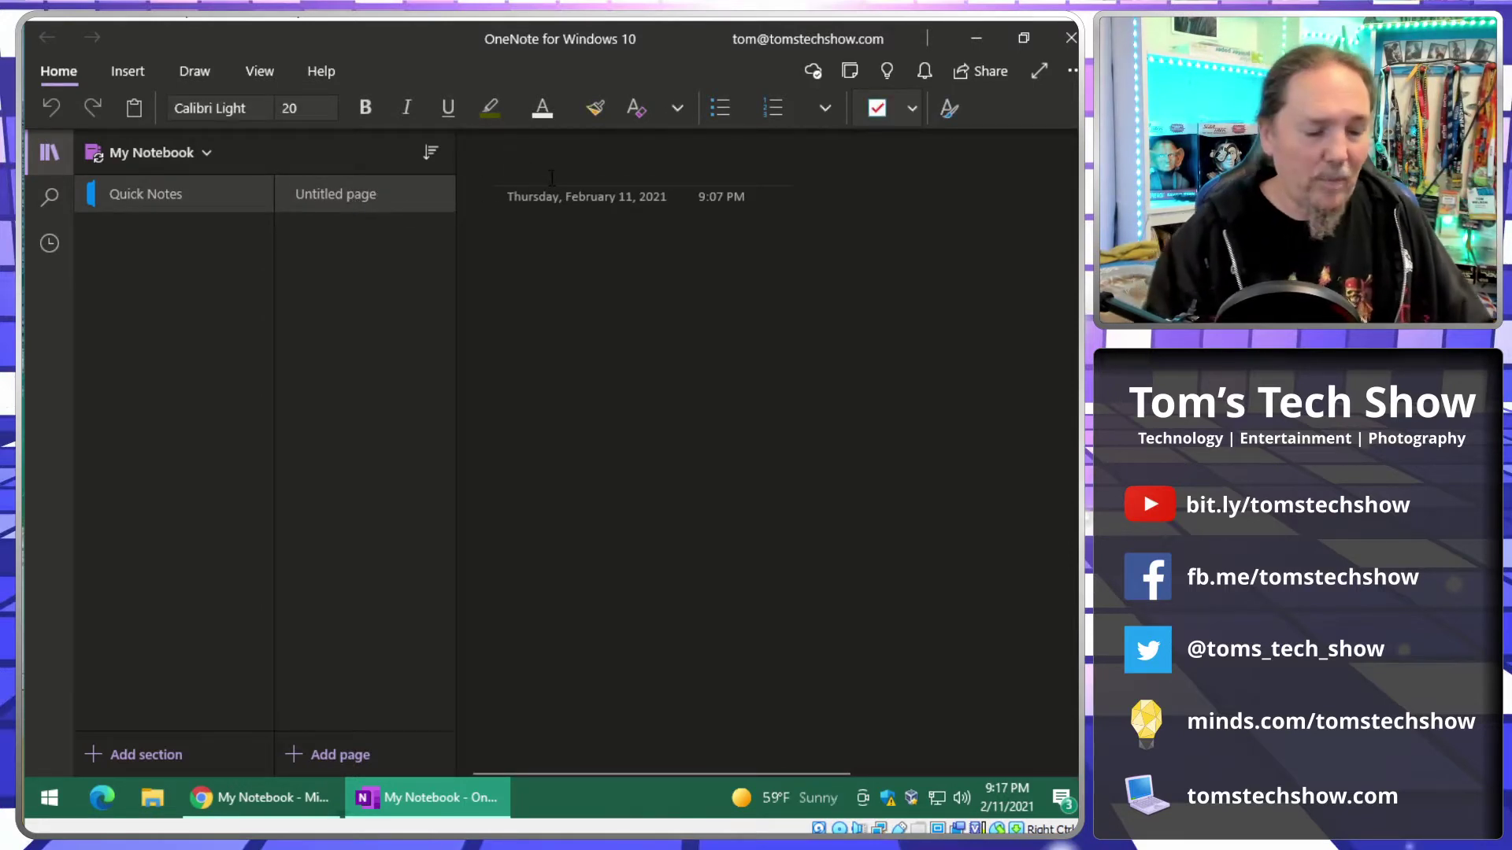
{"action": "type", "text": "Video Notes"}
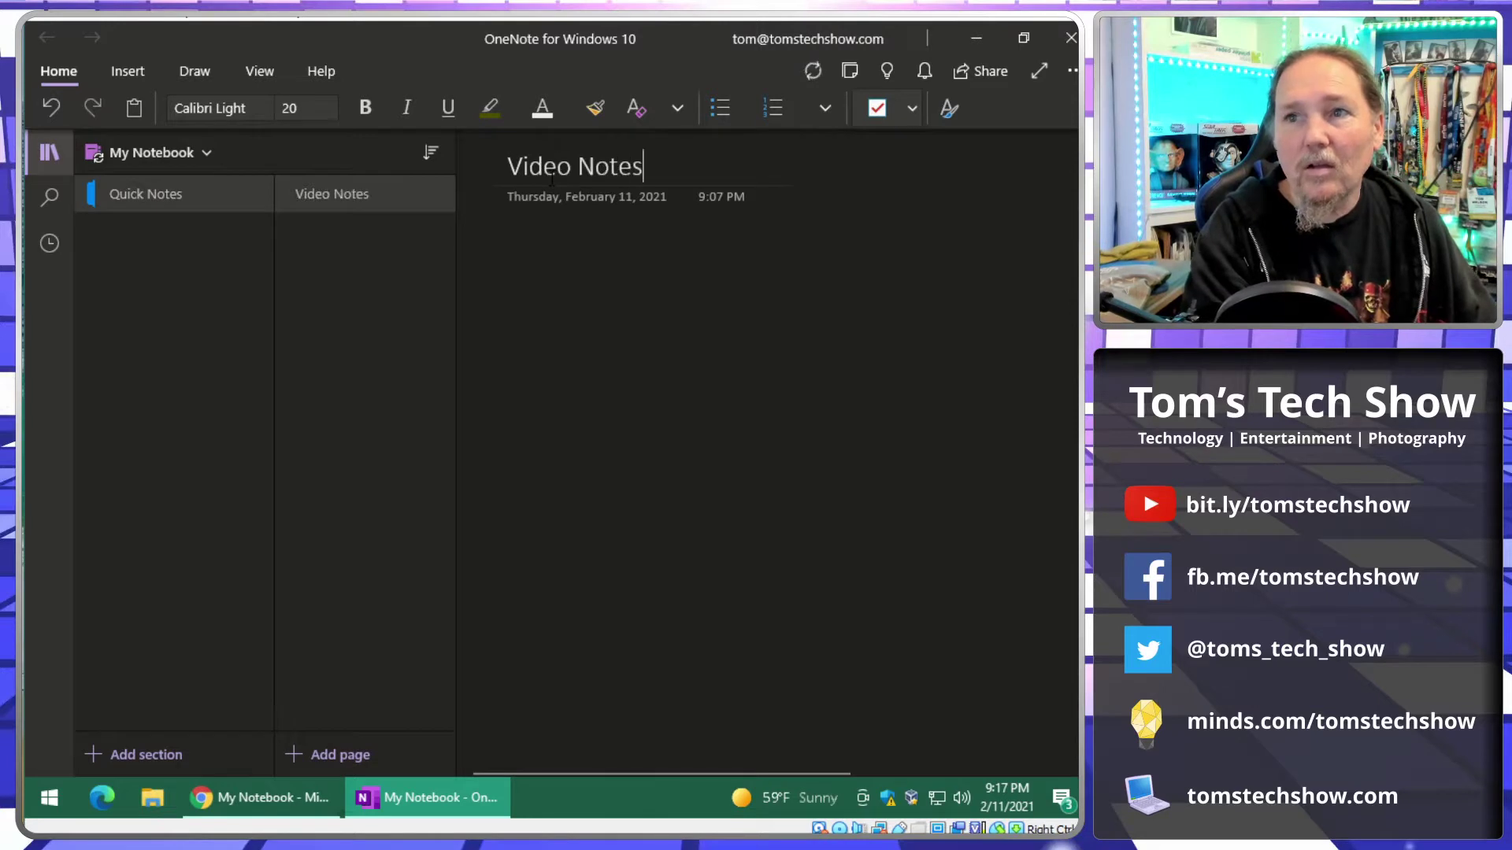
{"action": "key", "text": "Return"}
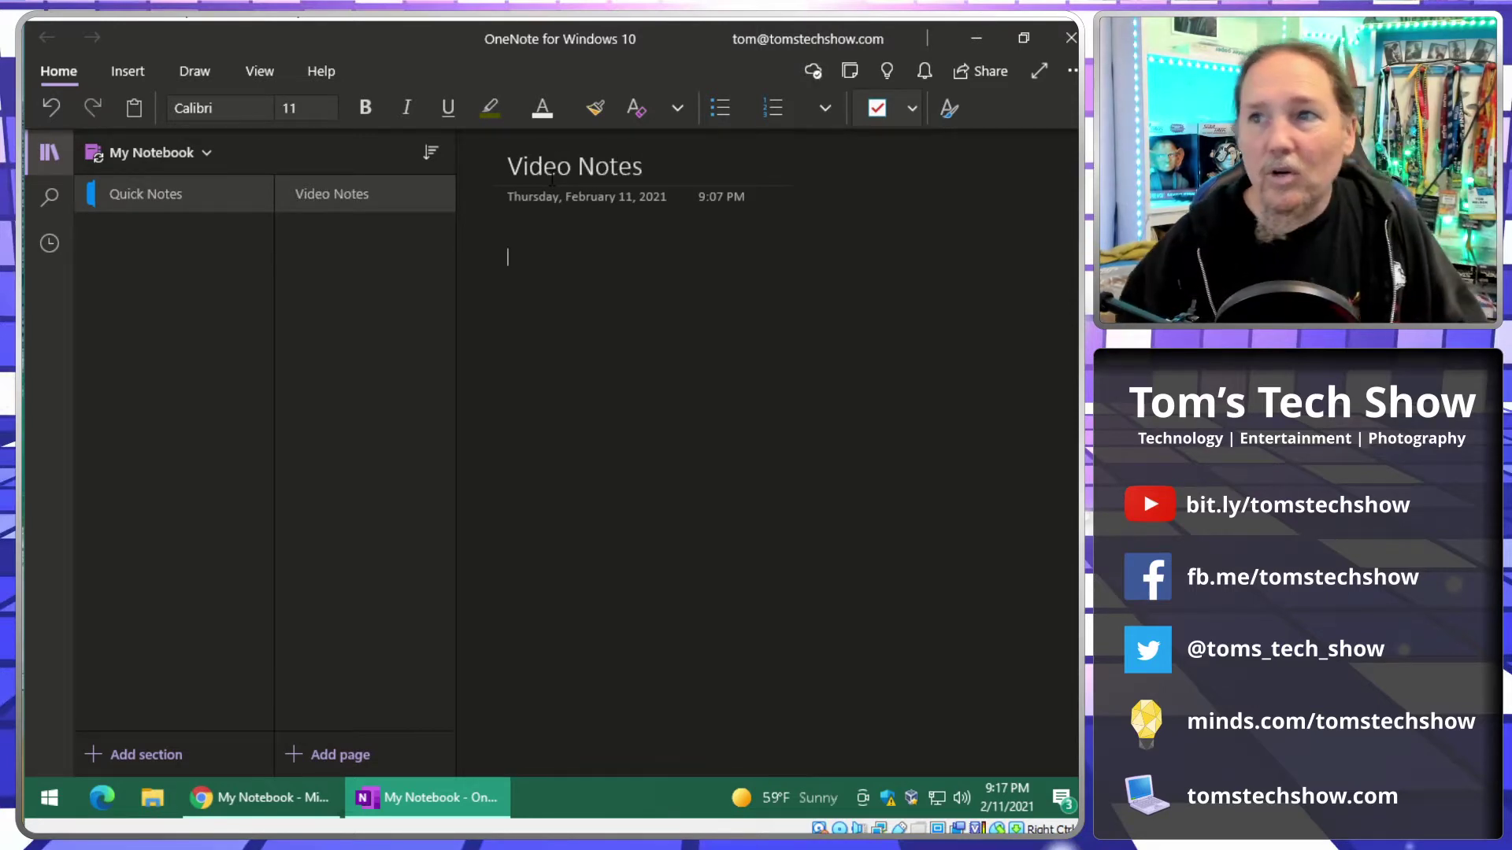
- Add a bulleted list below the title with the entries "Item 1" and "Items 2"
{"action": "left_click", "coordinate": [719, 116]}
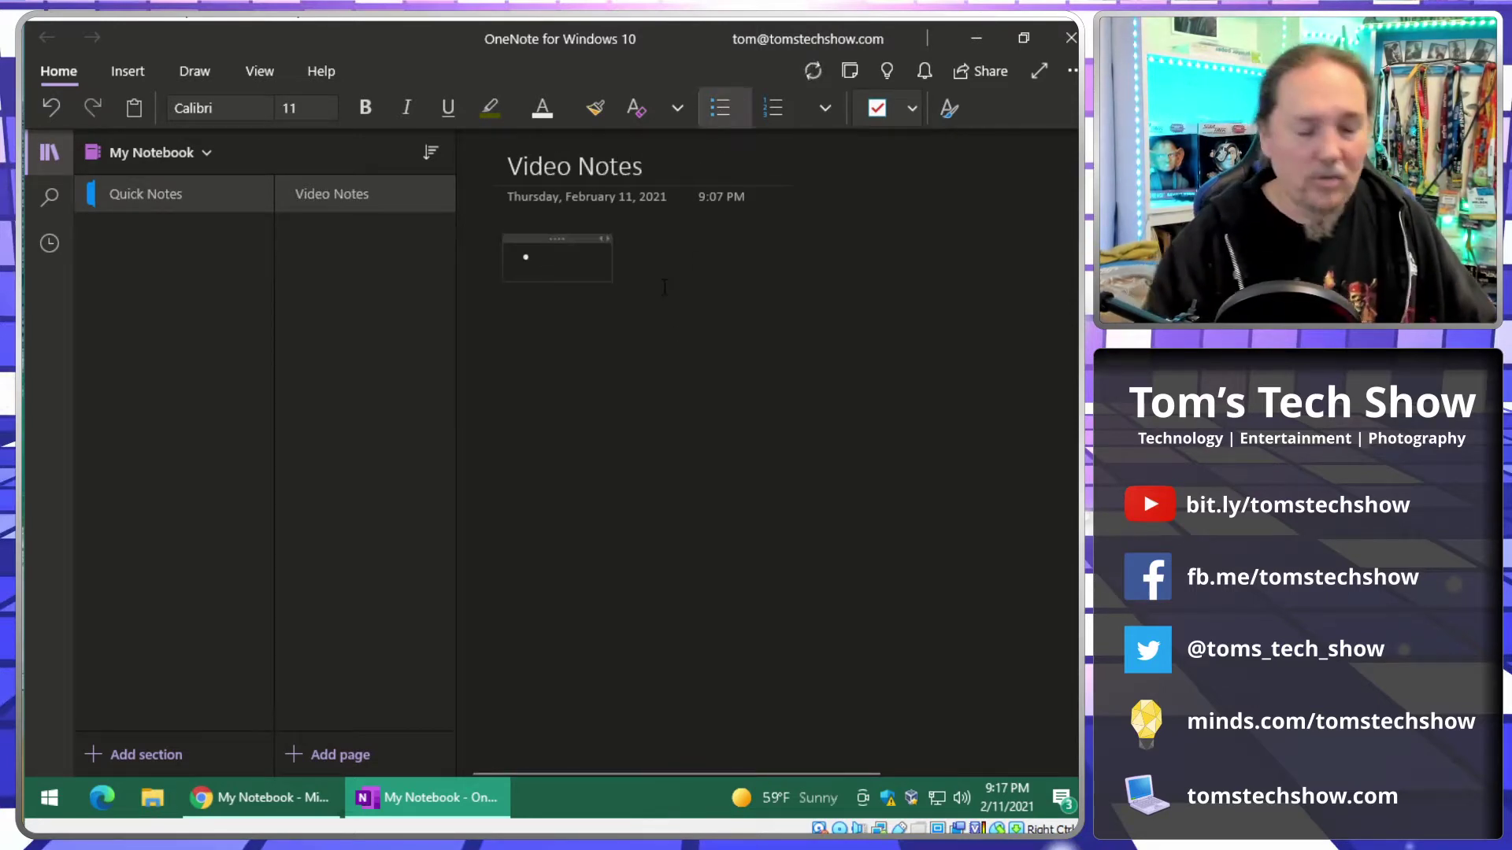
{"action": "type", "text": "Item 1"}
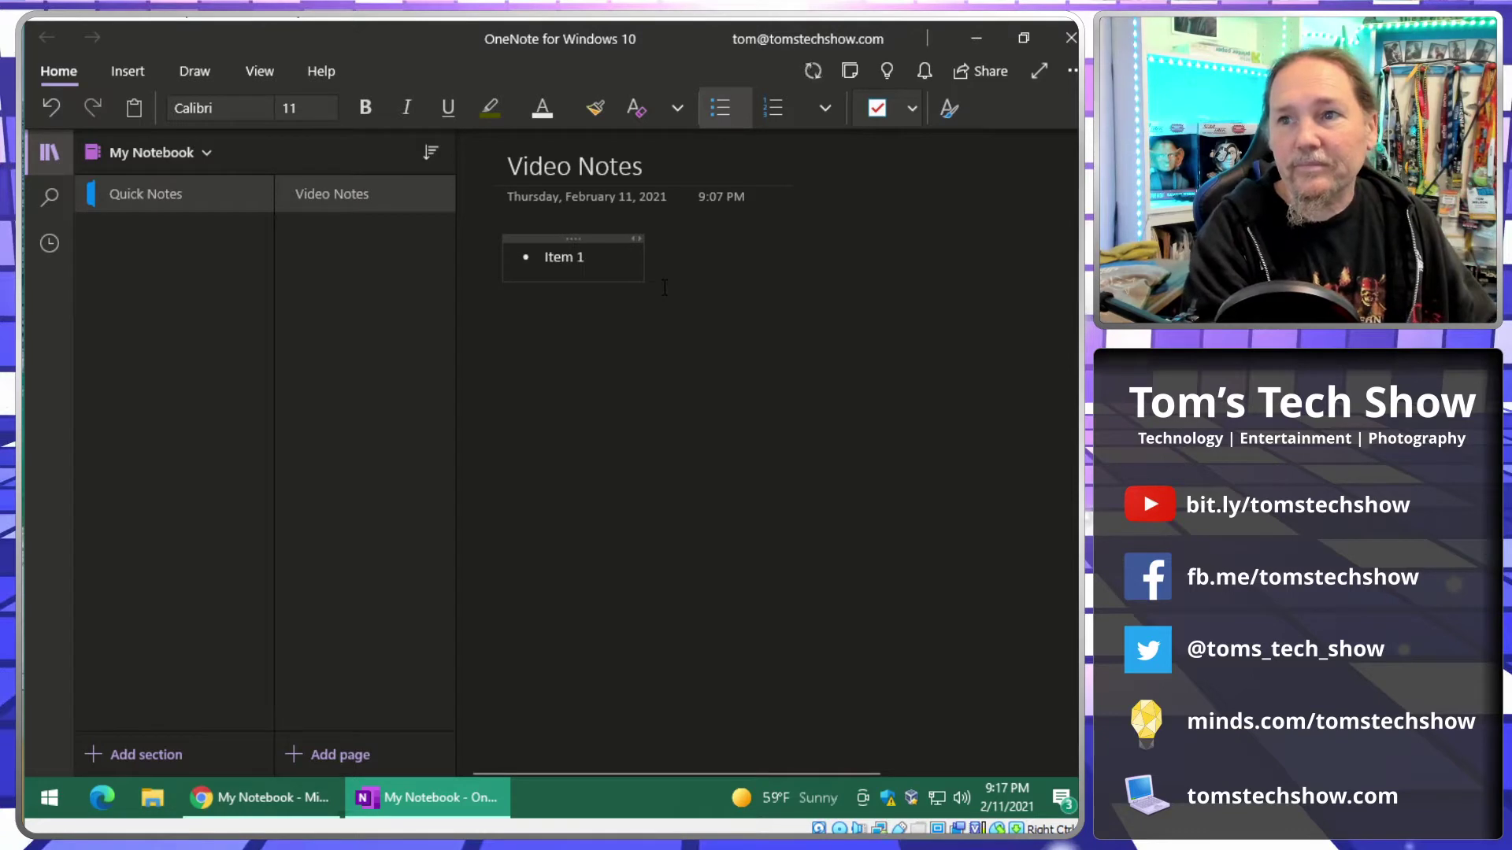
{"action": "key", "text": "Return"}
{"action": "type", "text": "Items 2"}
{"action": "key", "text": "Return"}
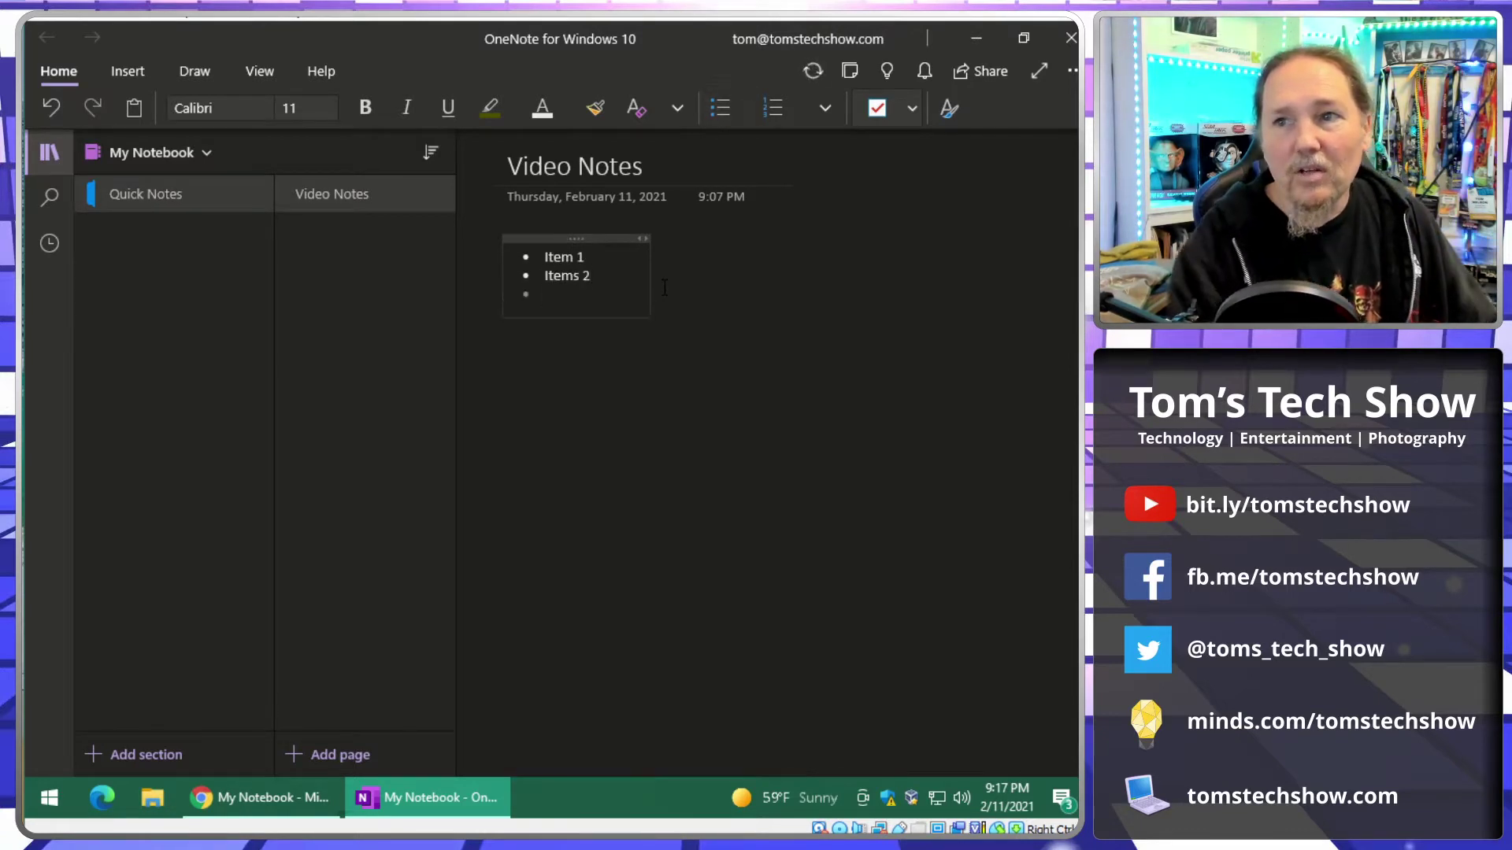
{"action": "left_click", "coordinate": [706, 282]}
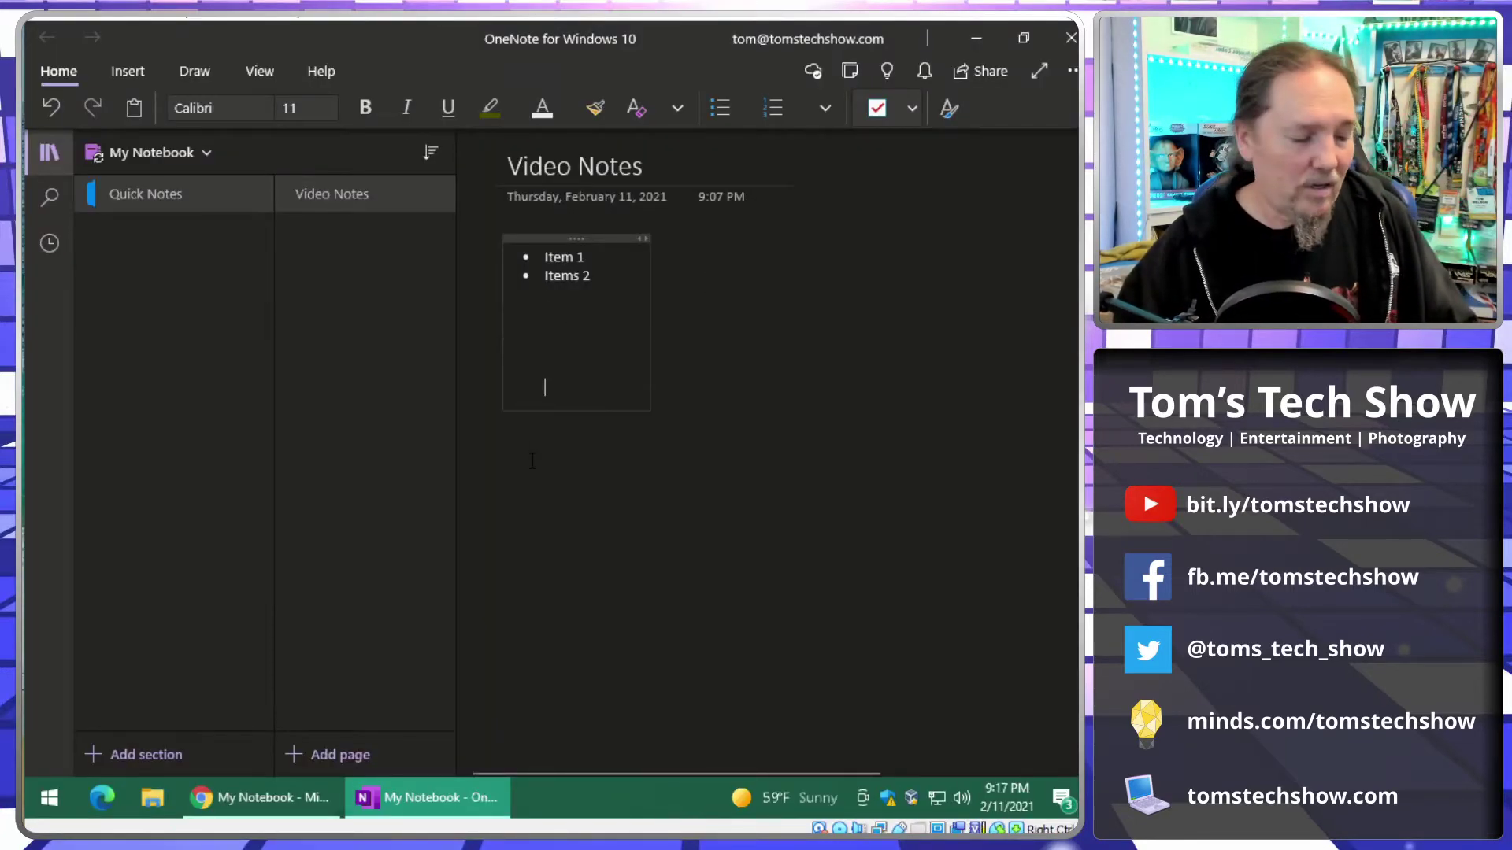
- Paste the copied screenshot below the bulleted list, shrink it to fit the page and shift it slightly left
{"action": "key", "text": "ctrl+v"}
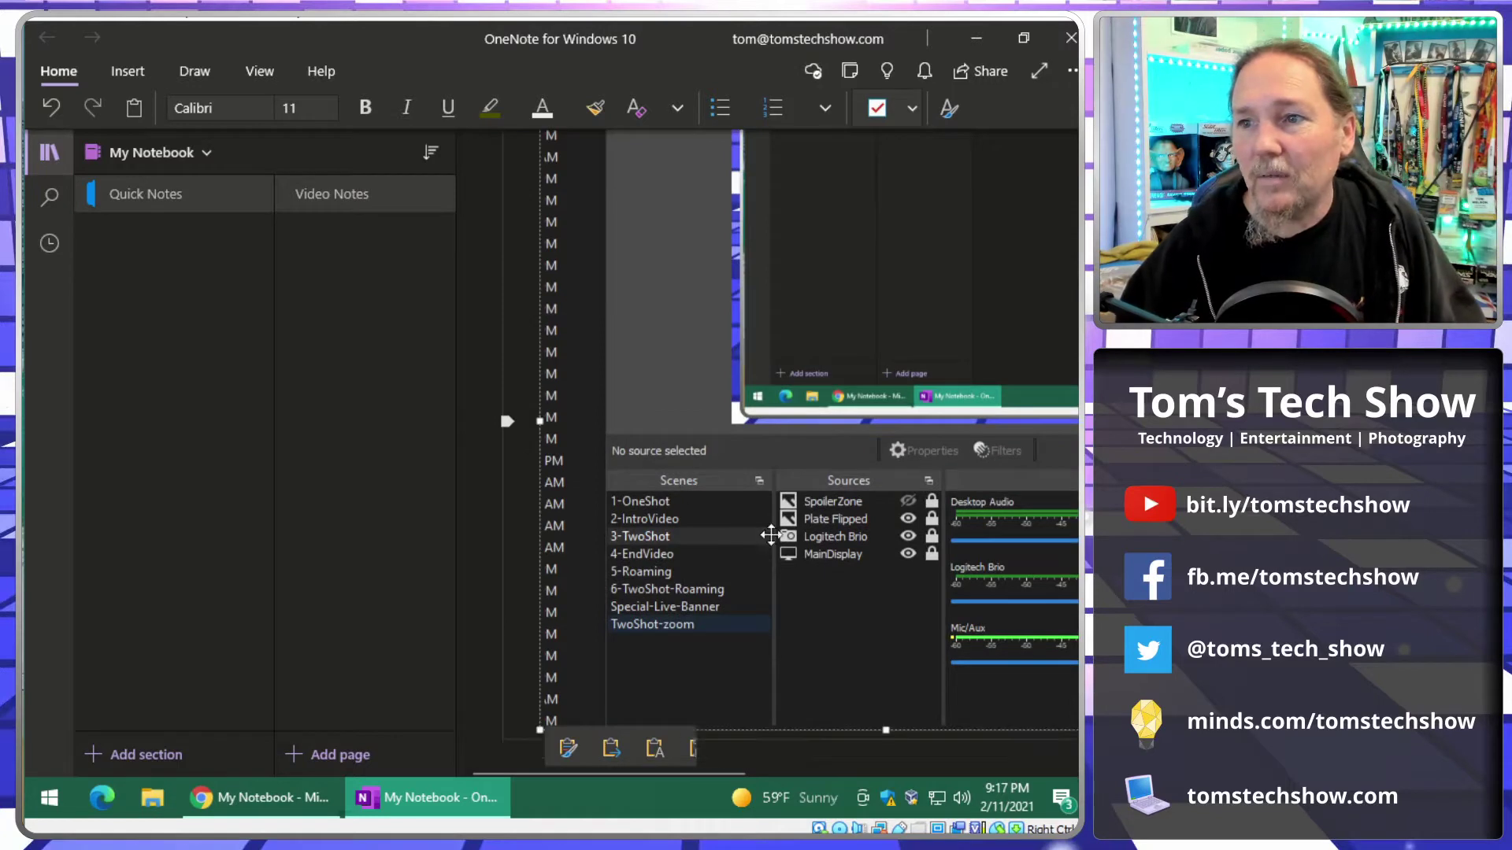
{"action": "left_click", "coordinate": [551, 723]}
{"action": "left_click_drag", "start_coordinate": [544, 723], "coordinate": [827, 337]}
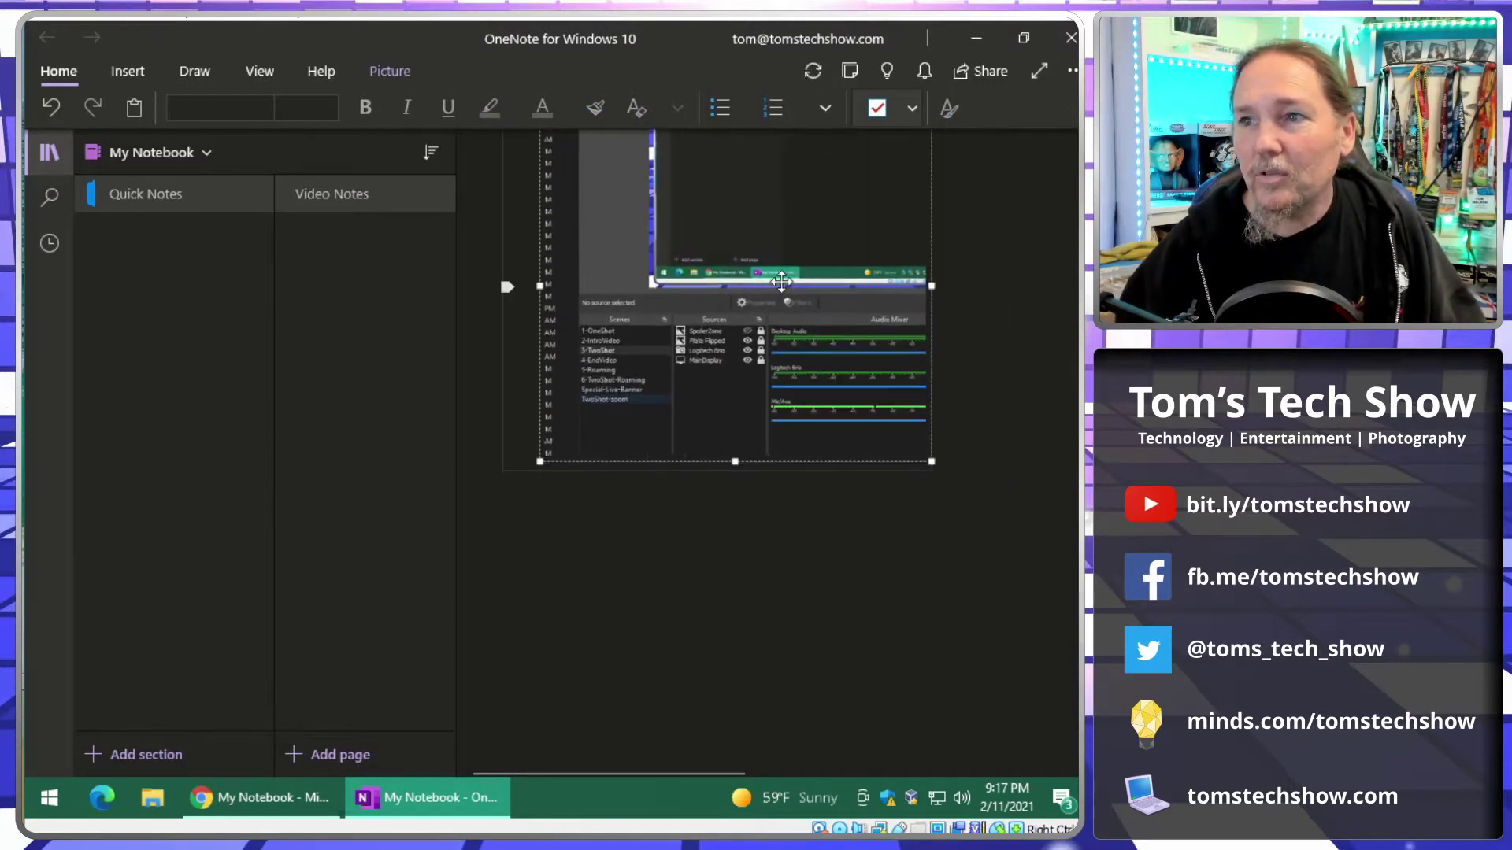
{"action": "scroll", "coordinate": [1023, 442], "scroll_direction": "up", "scroll_amount": 3}
{"action": "left_click_drag", "start_coordinate": [727, 521], "coordinate": [685, 504]}
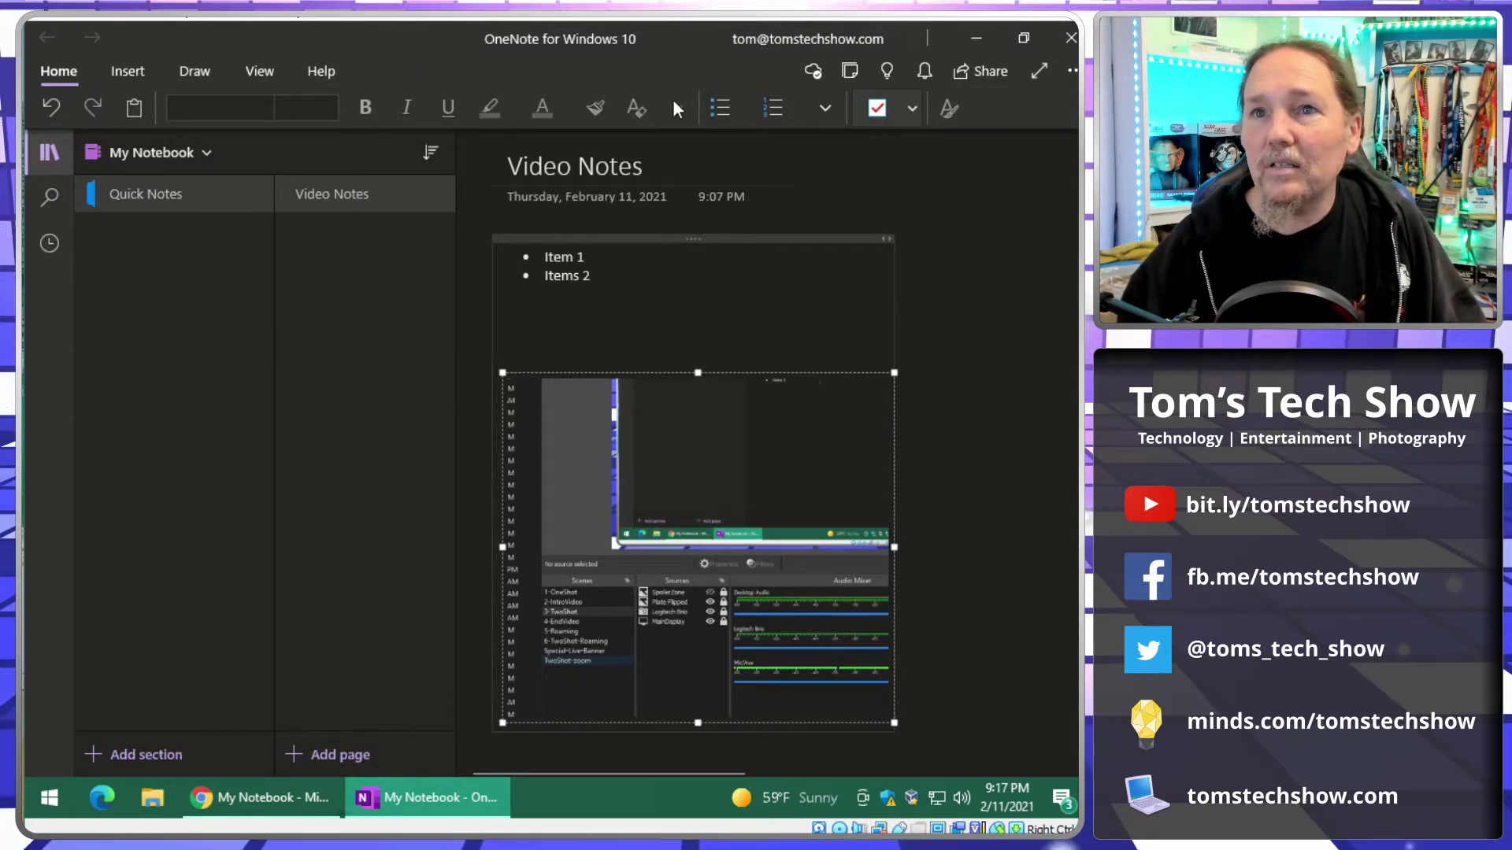
- Highlight the Sources list in the pasted screenshot in yellow and circle part of its taskbar with the first pen
{"action": "left_click", "coordinate": [192, 71]}
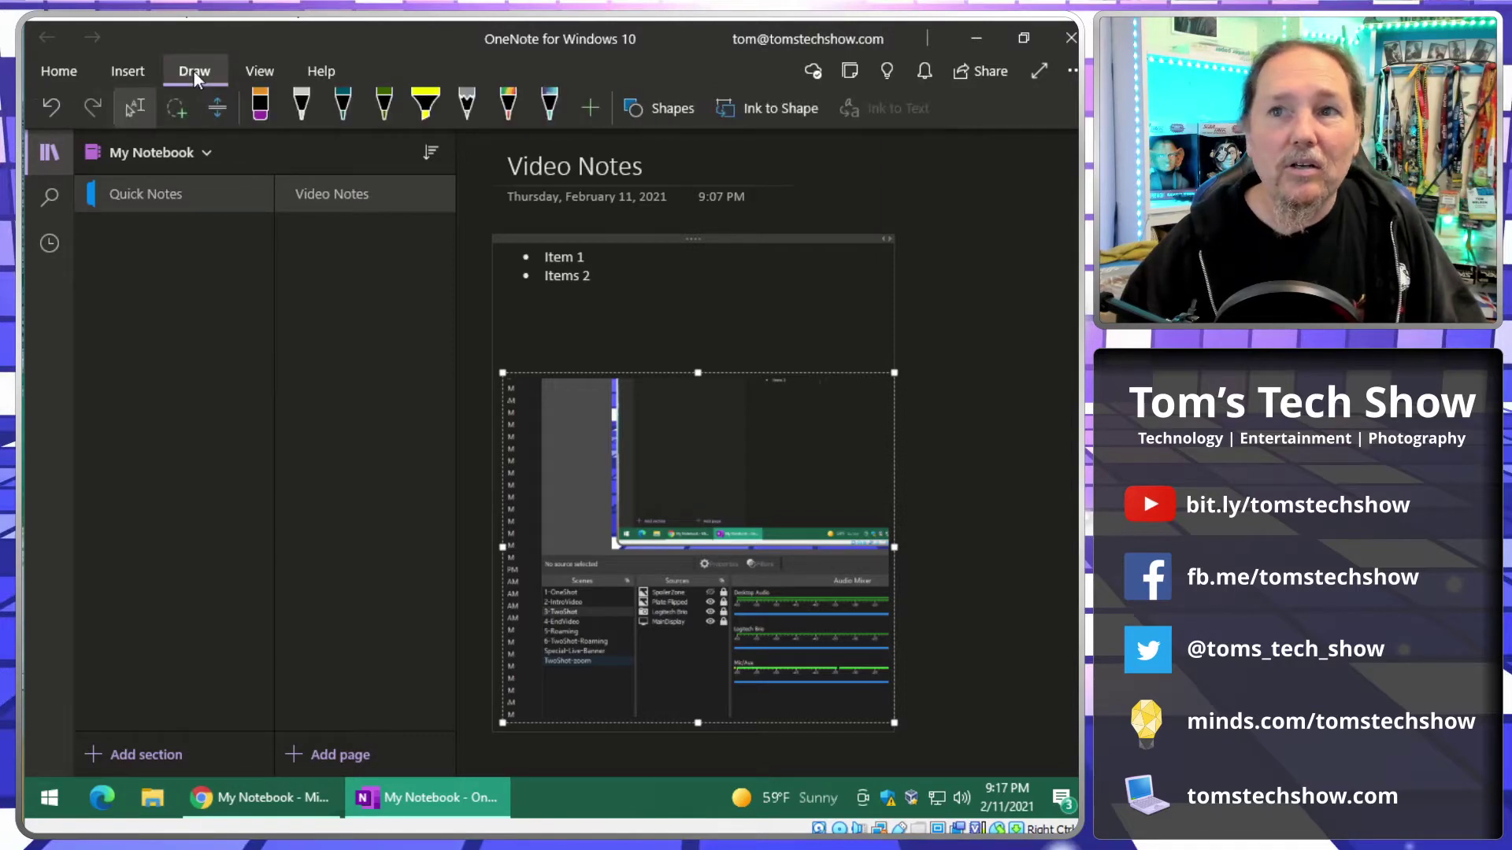
{"action": "left_click", "coordinate": [425, 105]}
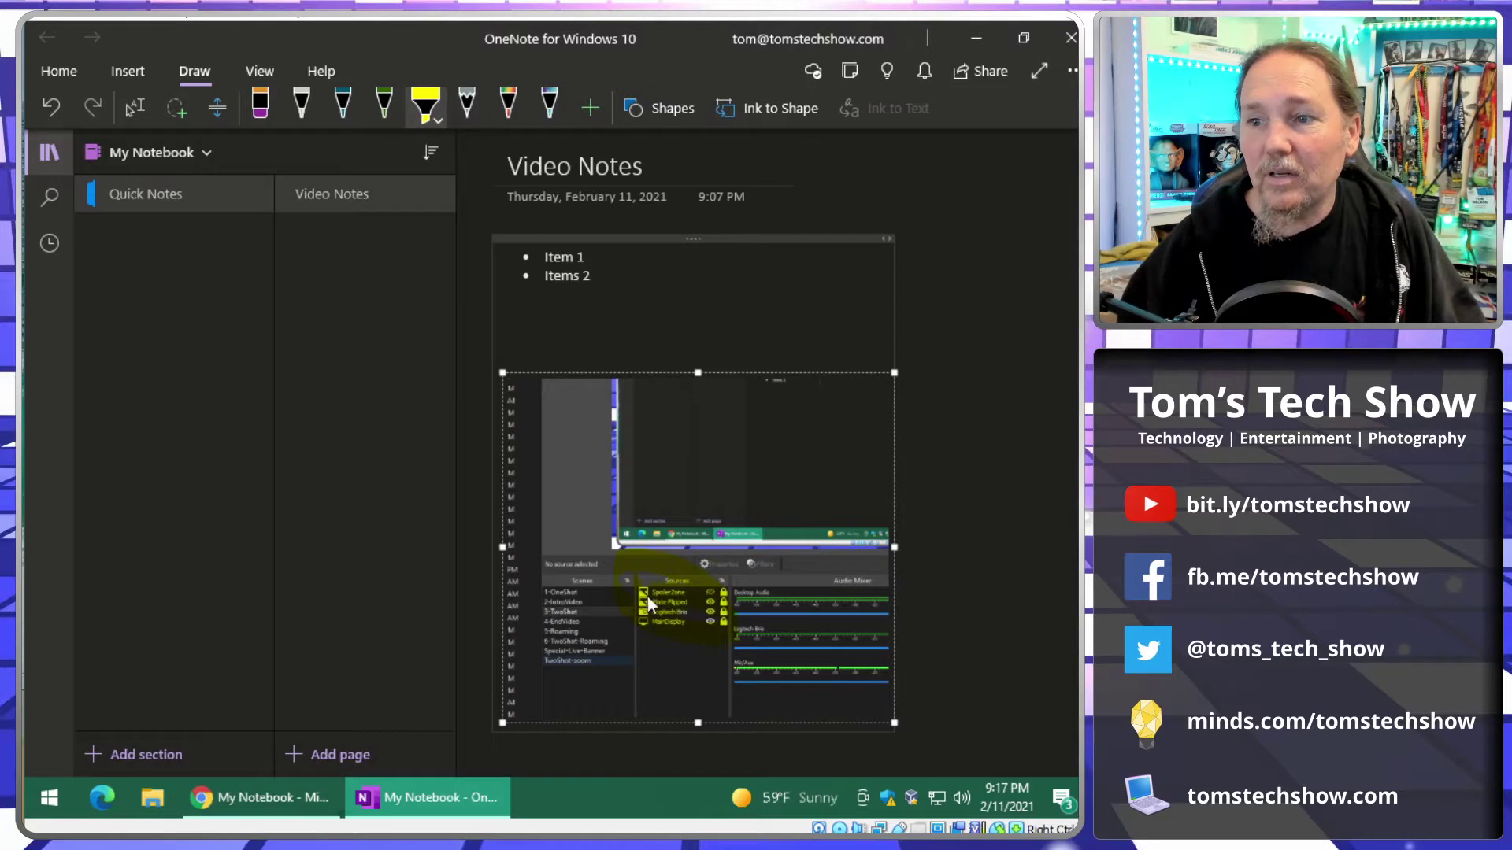
{"action": "left_click", "coordinate": [299, 101]}
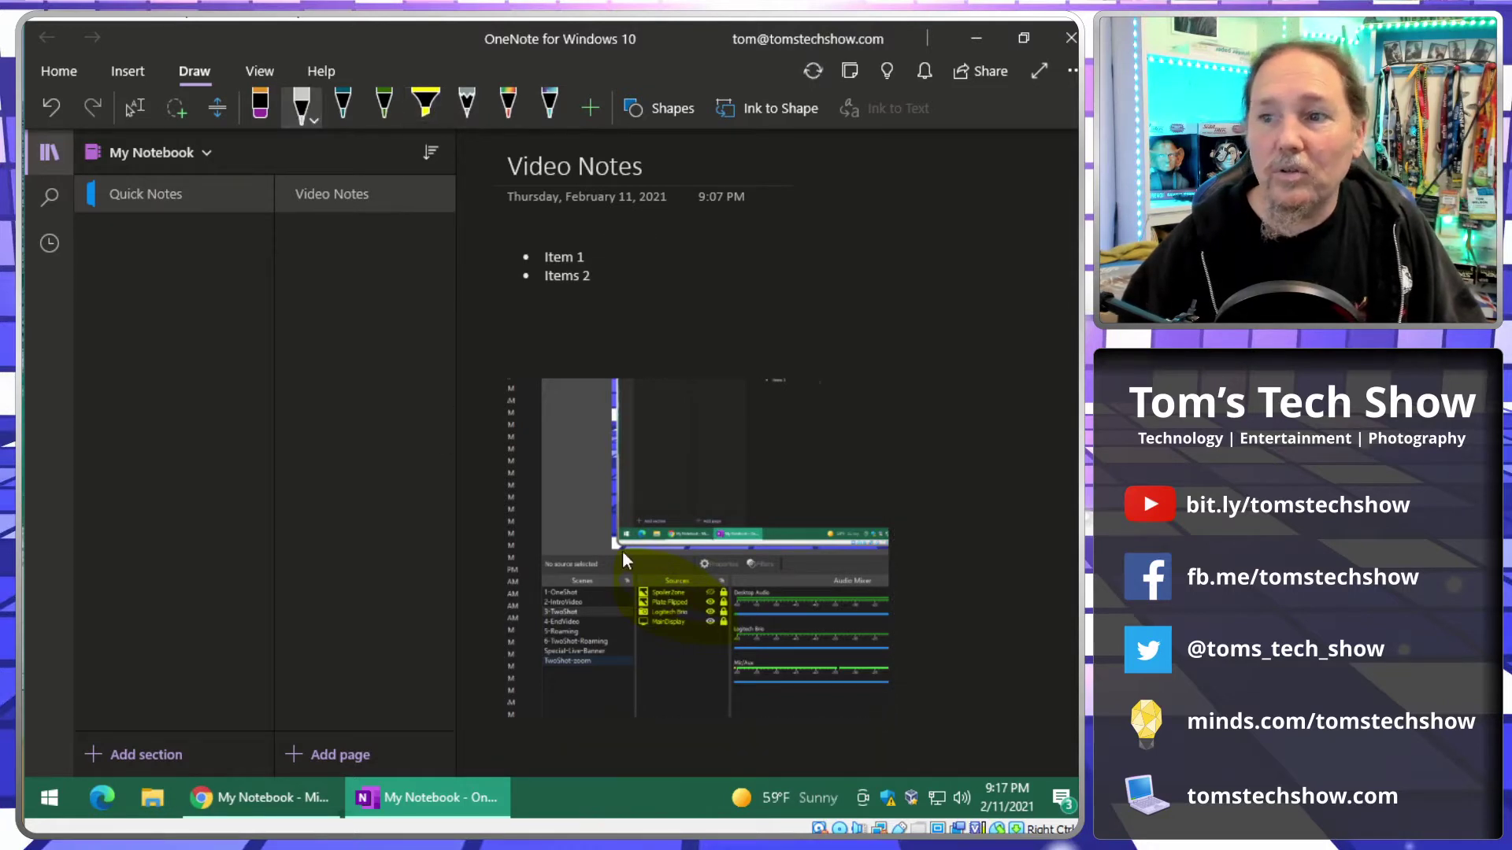
{"action": "mouse_move", "coordinate": [616, 539]}
{"action": "left_mouse_down"}
{"action": "mouse_move", "coordinate": [745, 498]}
{"action": "mouse_move", "coordinate": [605, 518]}
{"action": "left_mouse_up"}
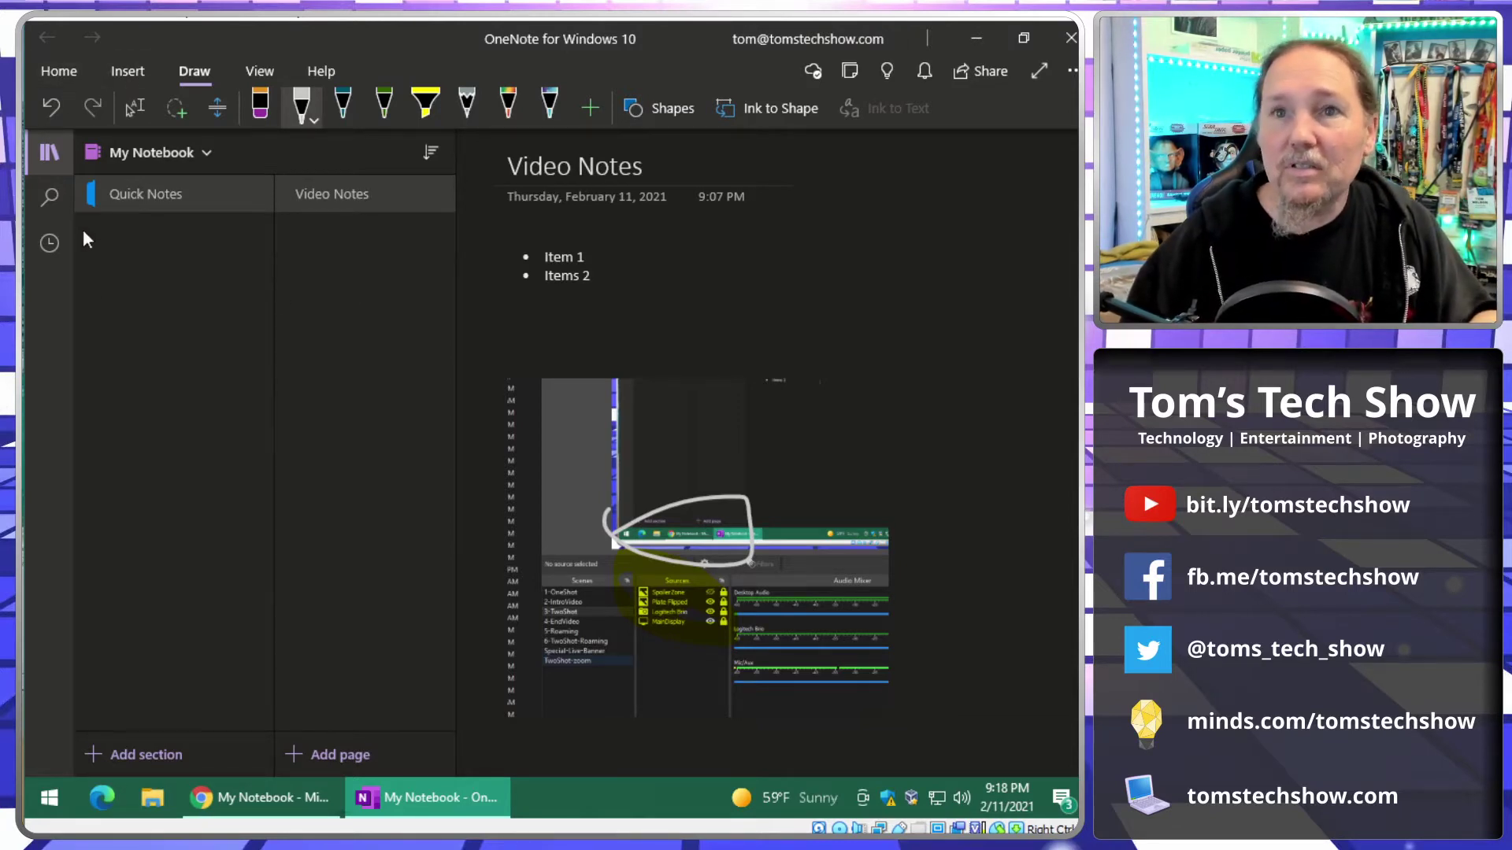
- Sync only My Notebook from the notebook list
{"action": "left_click", "coordinate": [51, 71]}
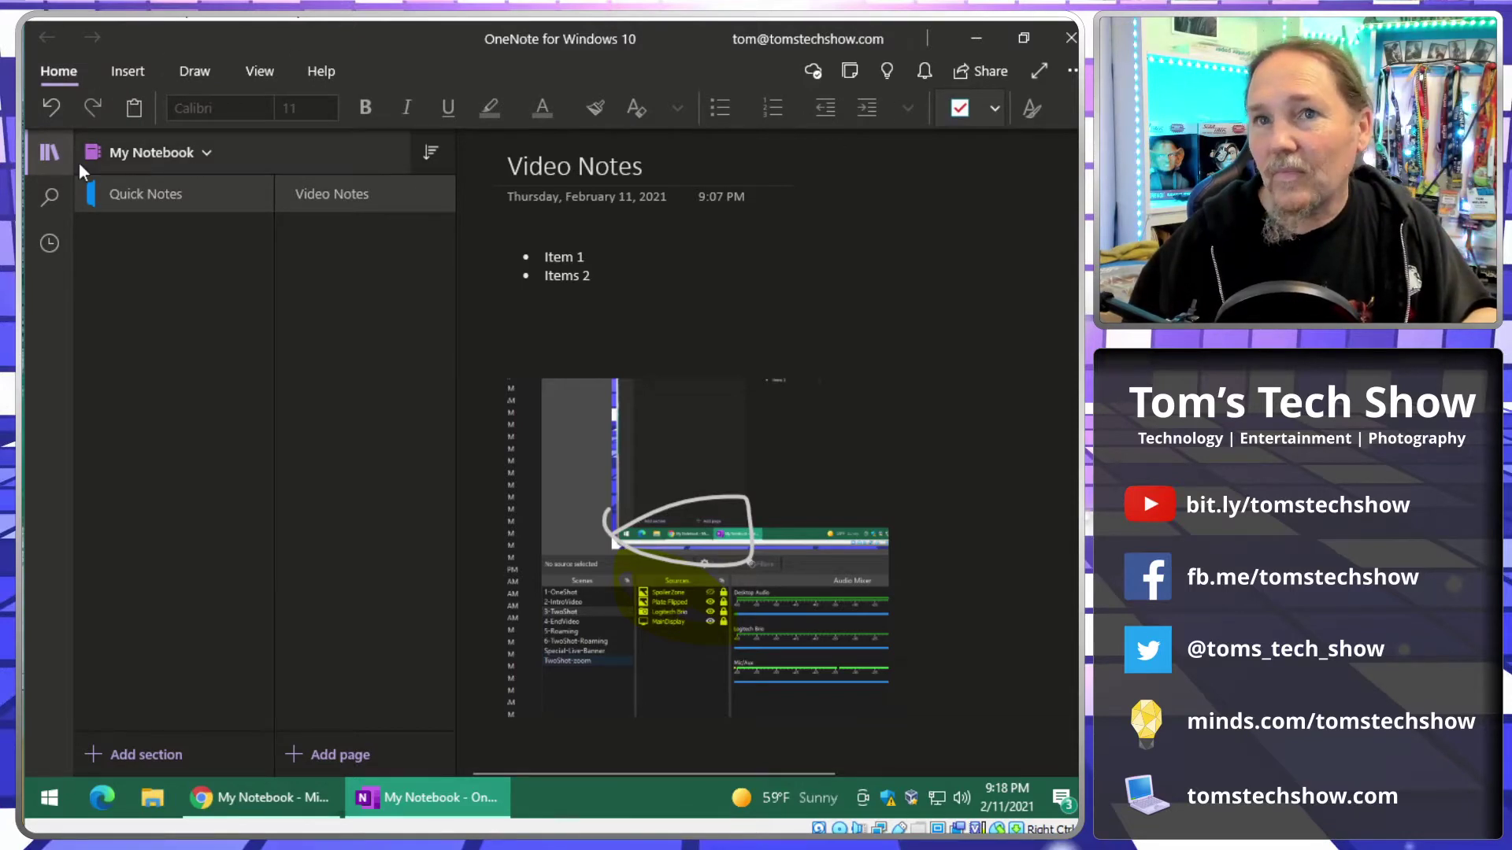
{"action": "left_click", "coordinate": [171, 153]}
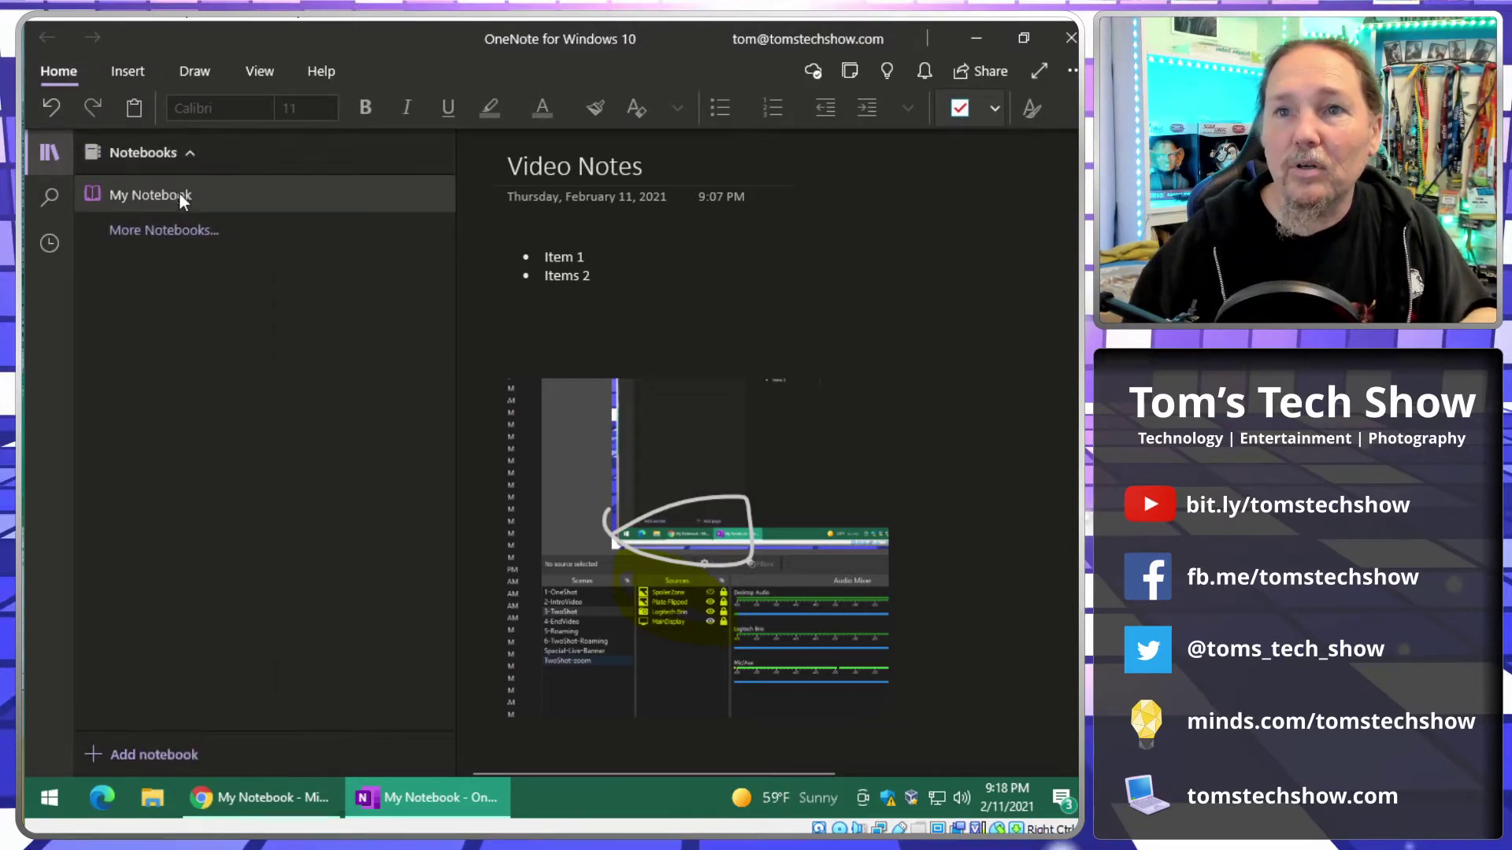
{"action": "left_click", "coordinate": [177, 192]}
{"action": "left_click", "coordinate": [186, 154]}
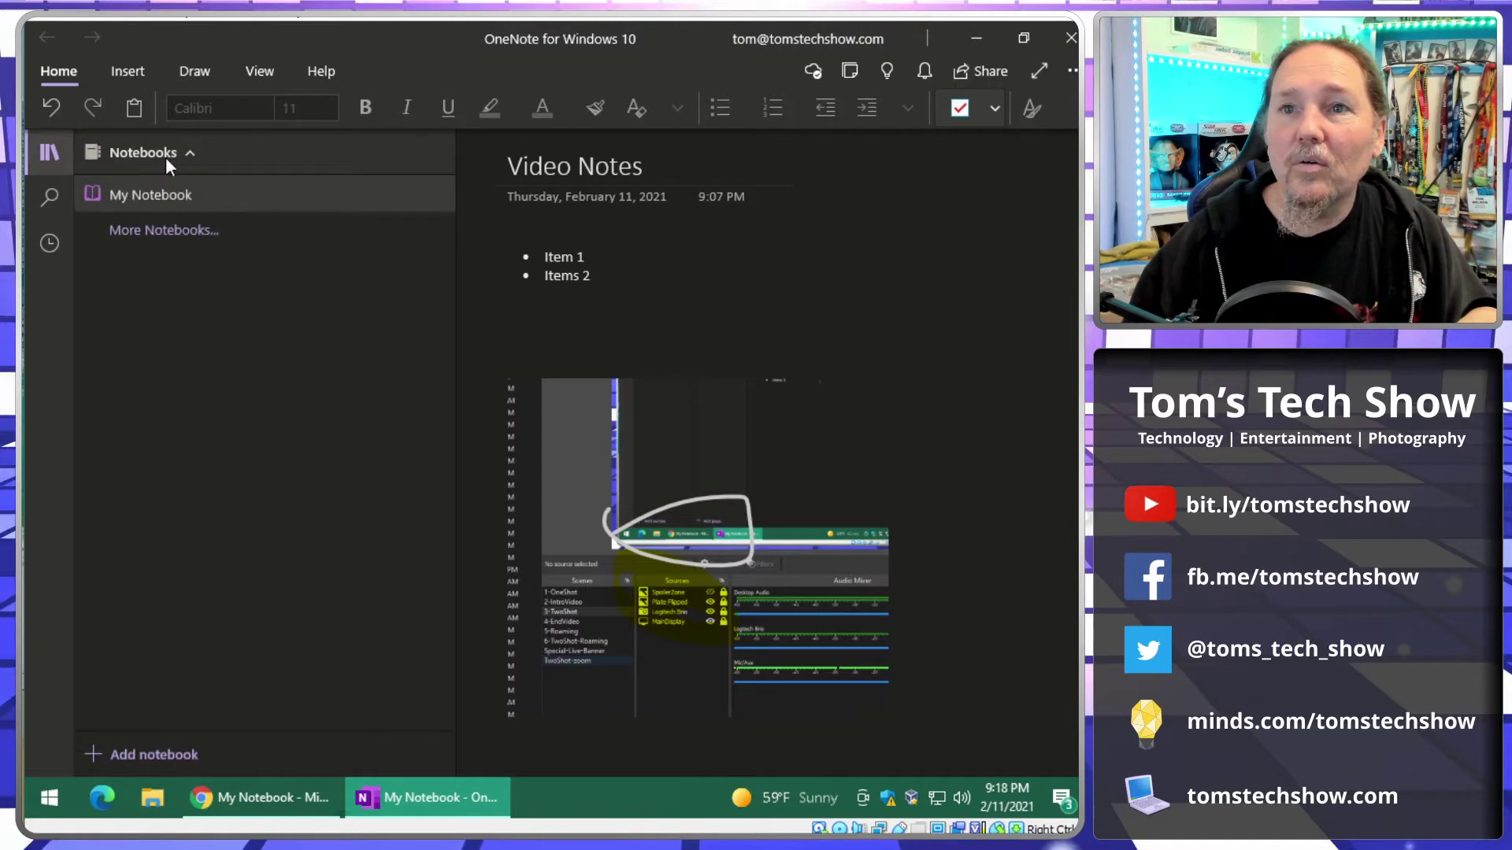
{"action": "right_click", "coordinate": [143, 194]}
{"action": "left_click", "coordinate": [315, 238]}
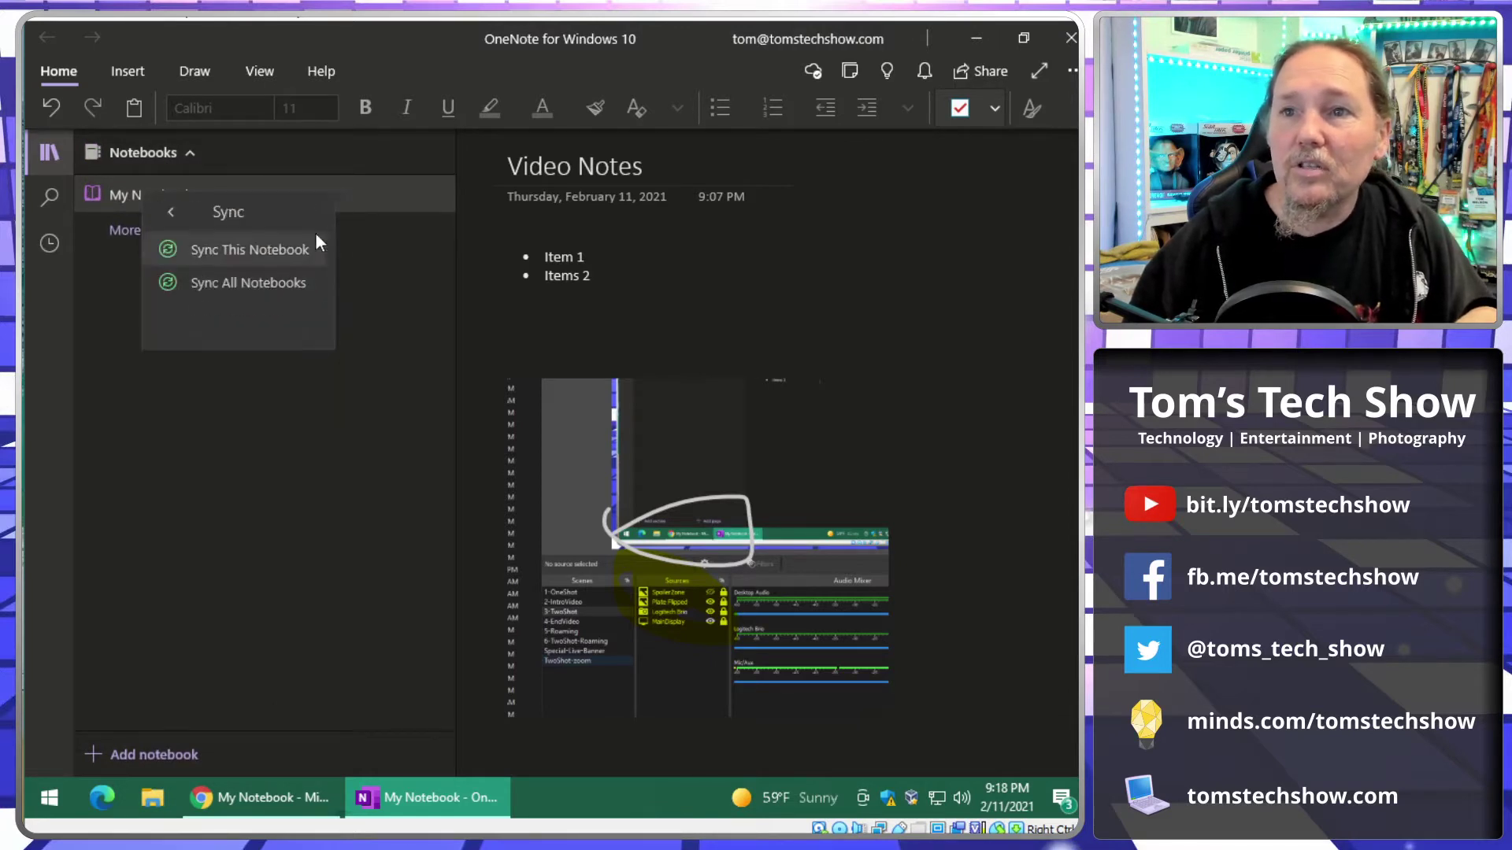
{"action": "left_click", "coordinate": [256, 249]}
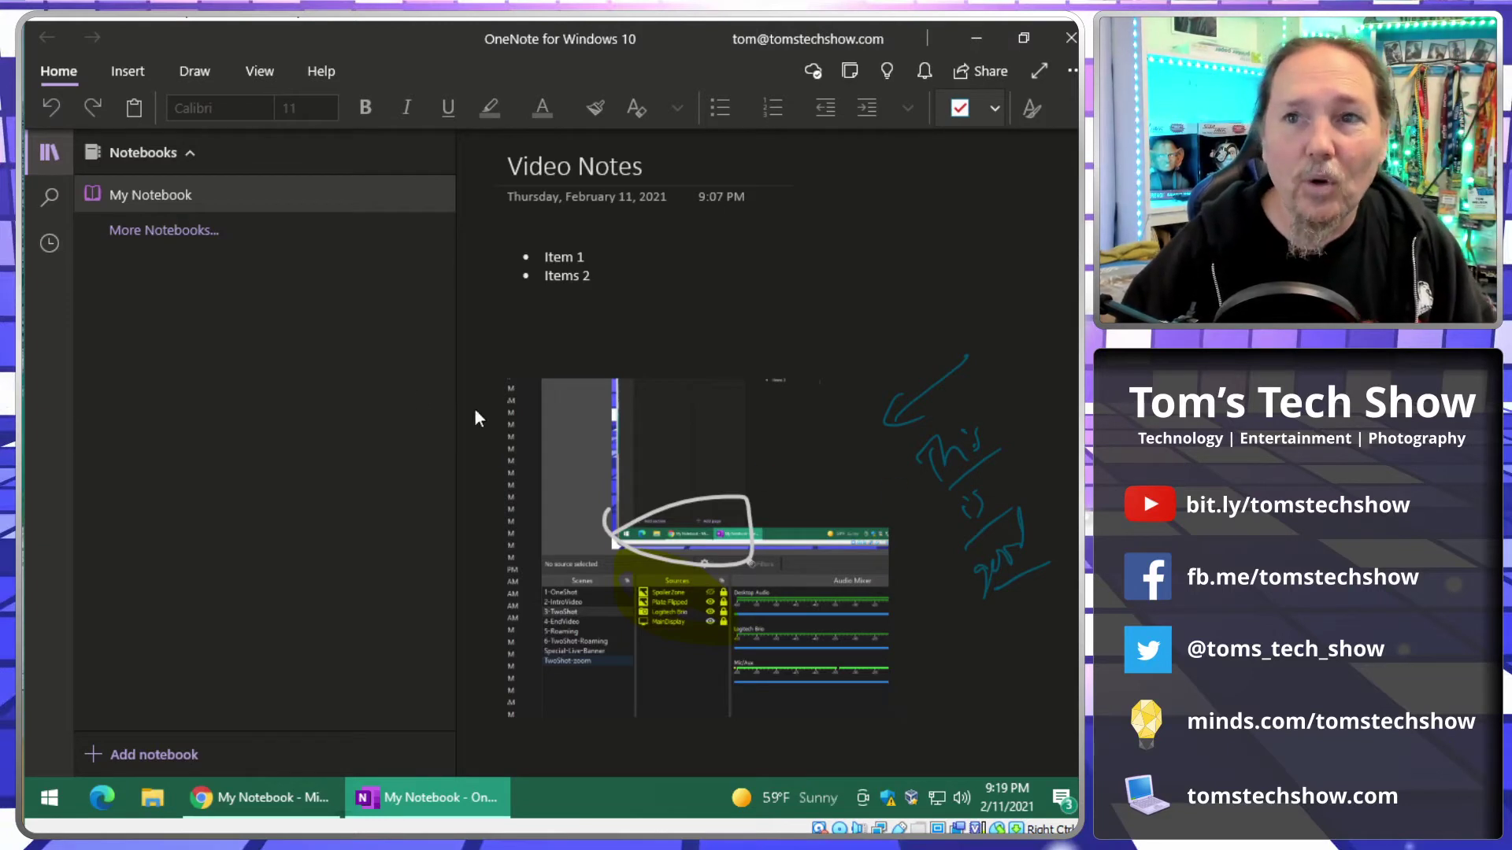
- Return to the sections and pages of My Notebook and narrow the page list
{"action": "left_click", "coordinate": [188, 152]}
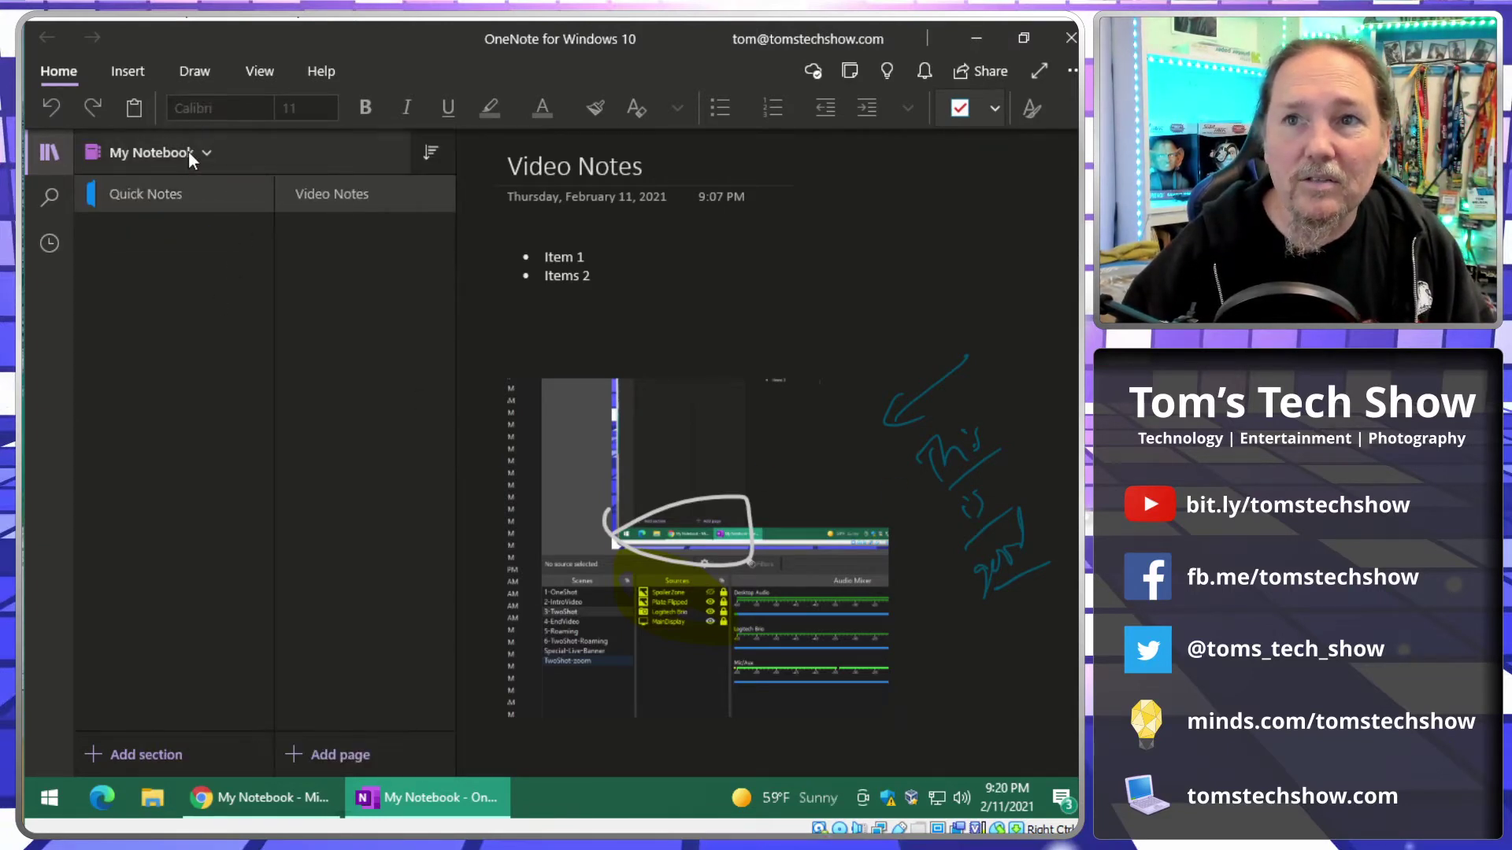
{"action": "left_click", "coordinate": [189, 154]}
{"action": "left_click", "coordinate": [193, 151]}
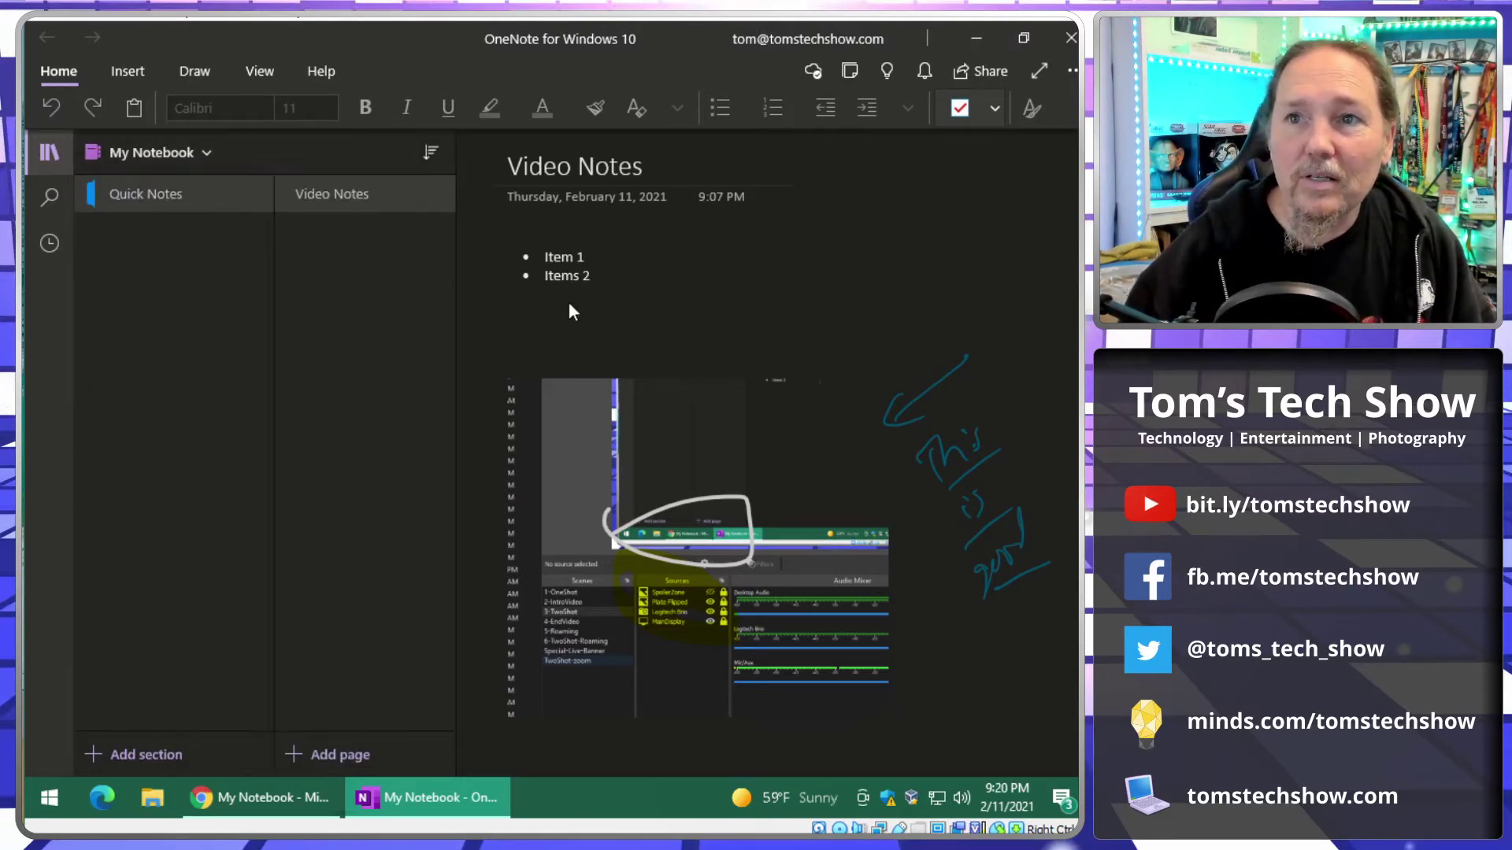
{"action": "left_click_drag", "start_coordinate": [459, 253], "coordinate": [224, 247]}
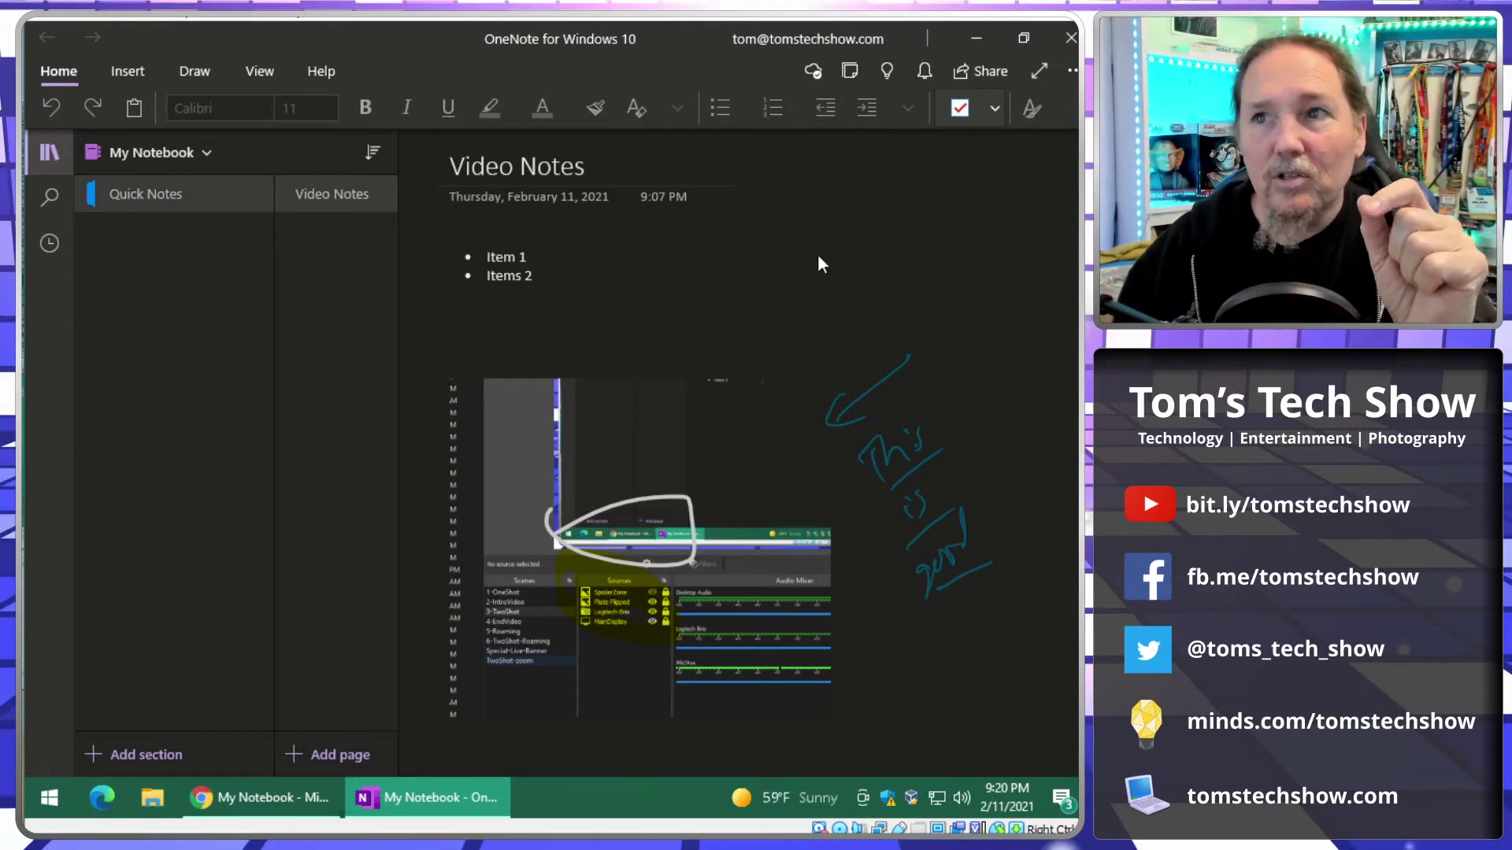
- Restore the OneNote window to a smaller size, resize and reposition it on the desktop, and maximize it again
{"action": "left_click", "coordinate": [1026, 38]}
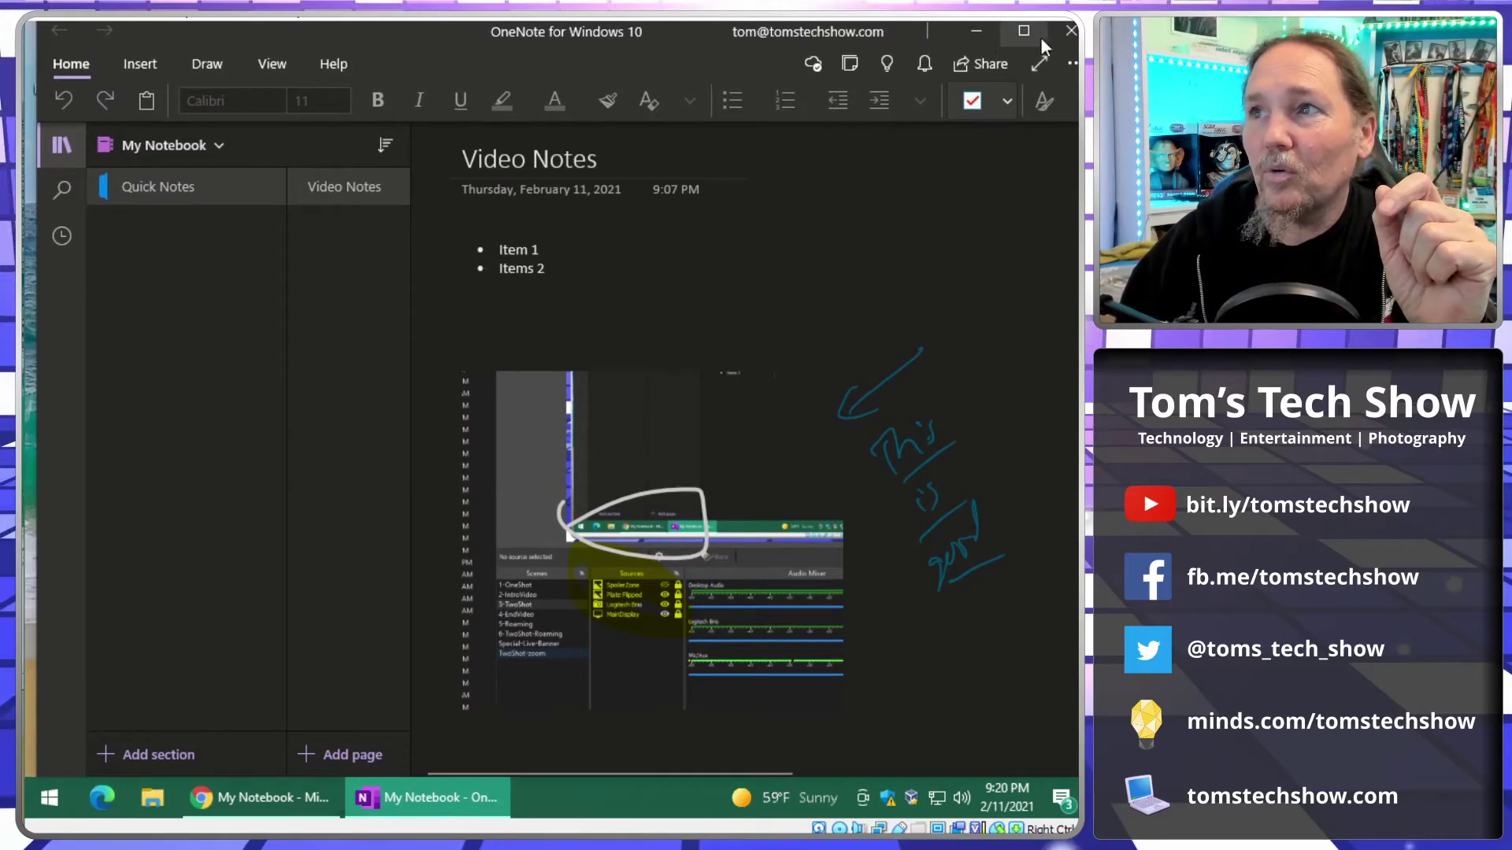
{"action": "left_click", "coordinate": [1041, 39]}
{"action": "left_click", "coordinate": [1041, 40]}
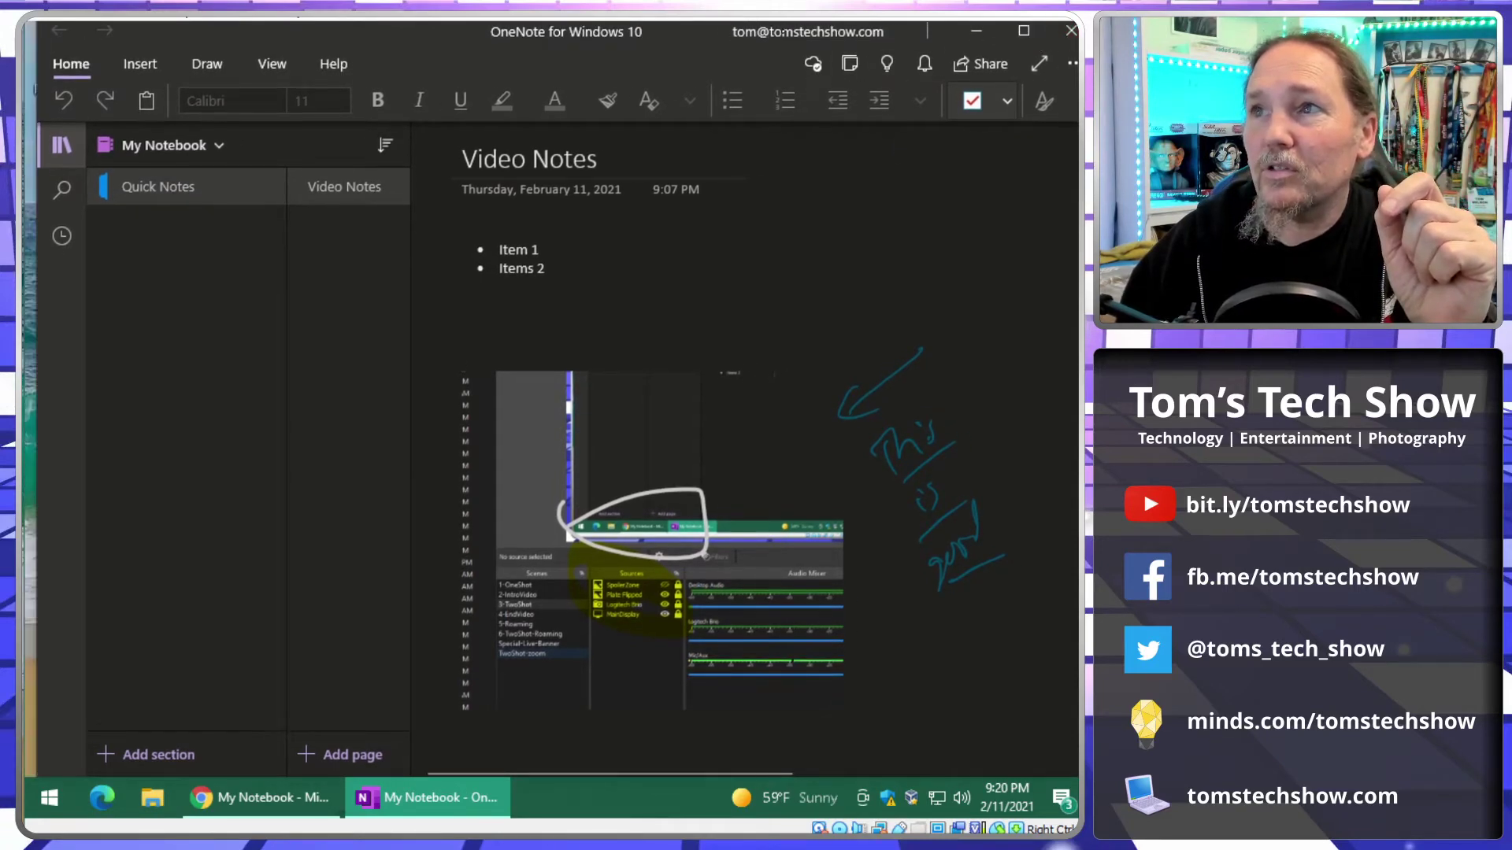
{"action": "left_click_drag", "start_coordinate": [447, 44], "coordinate": [523, 169]}
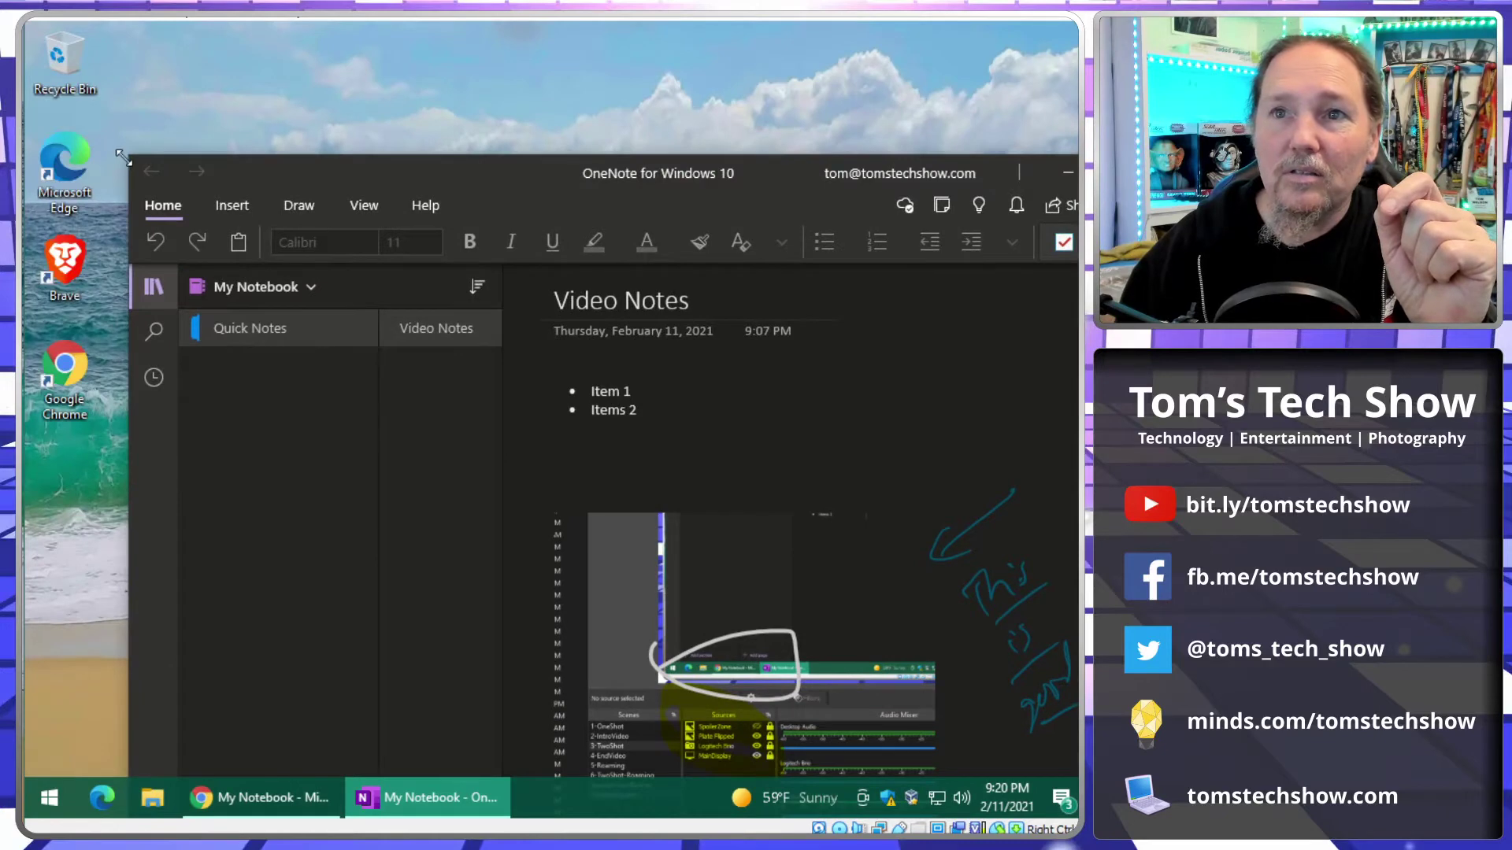
{"action": "left_click_drag", "start_coordinate": [124, 157], "coordinate": [257, 257]}
{"action": "left_click_drag", "start_coordinate": [521, 263], "coordinate": [347, 66]}
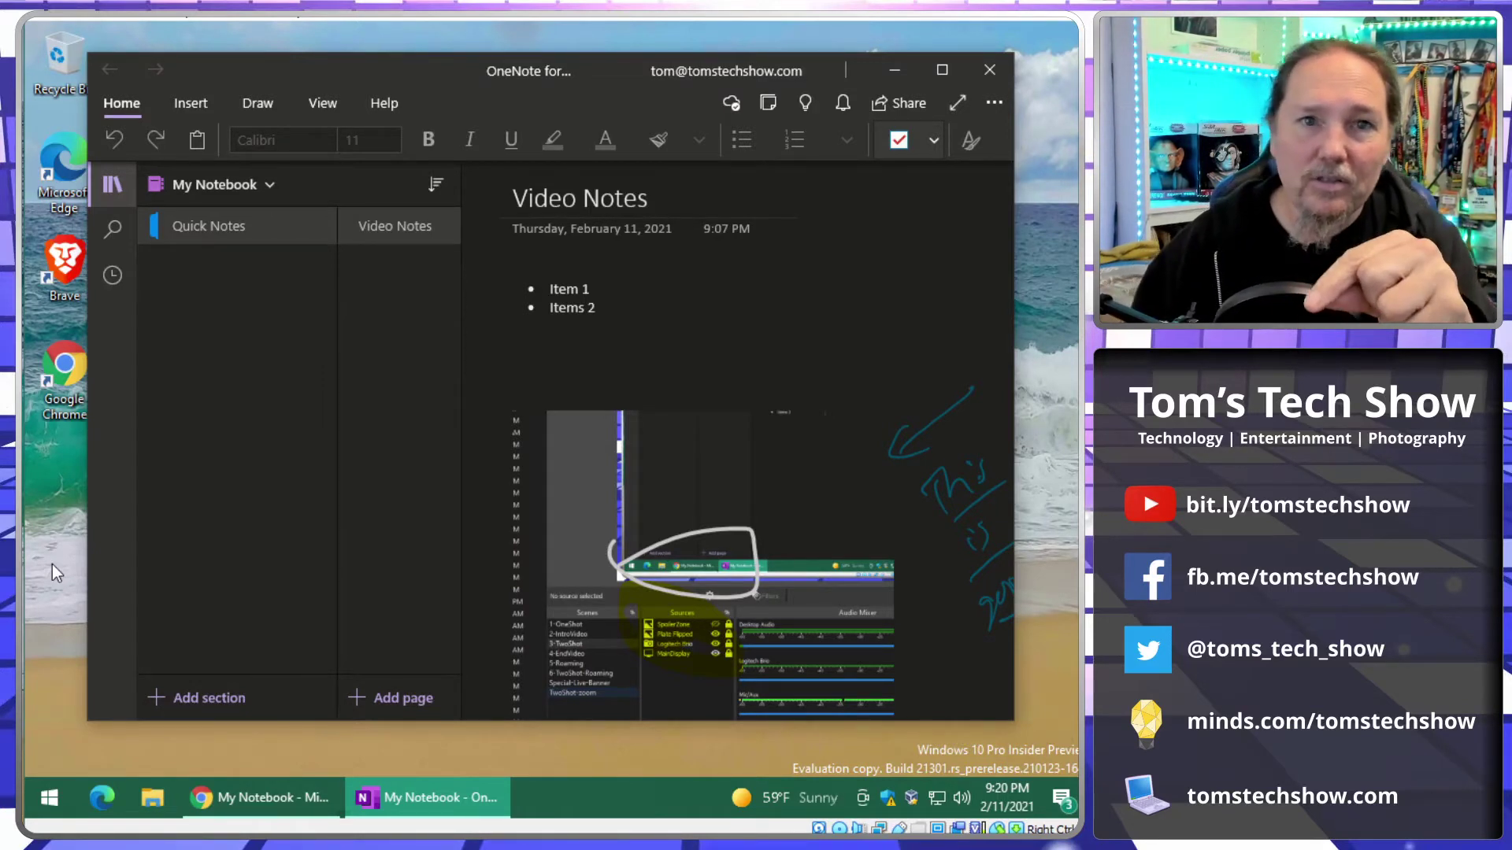
{"action": "left_click", "coordinate": [940, 71]}
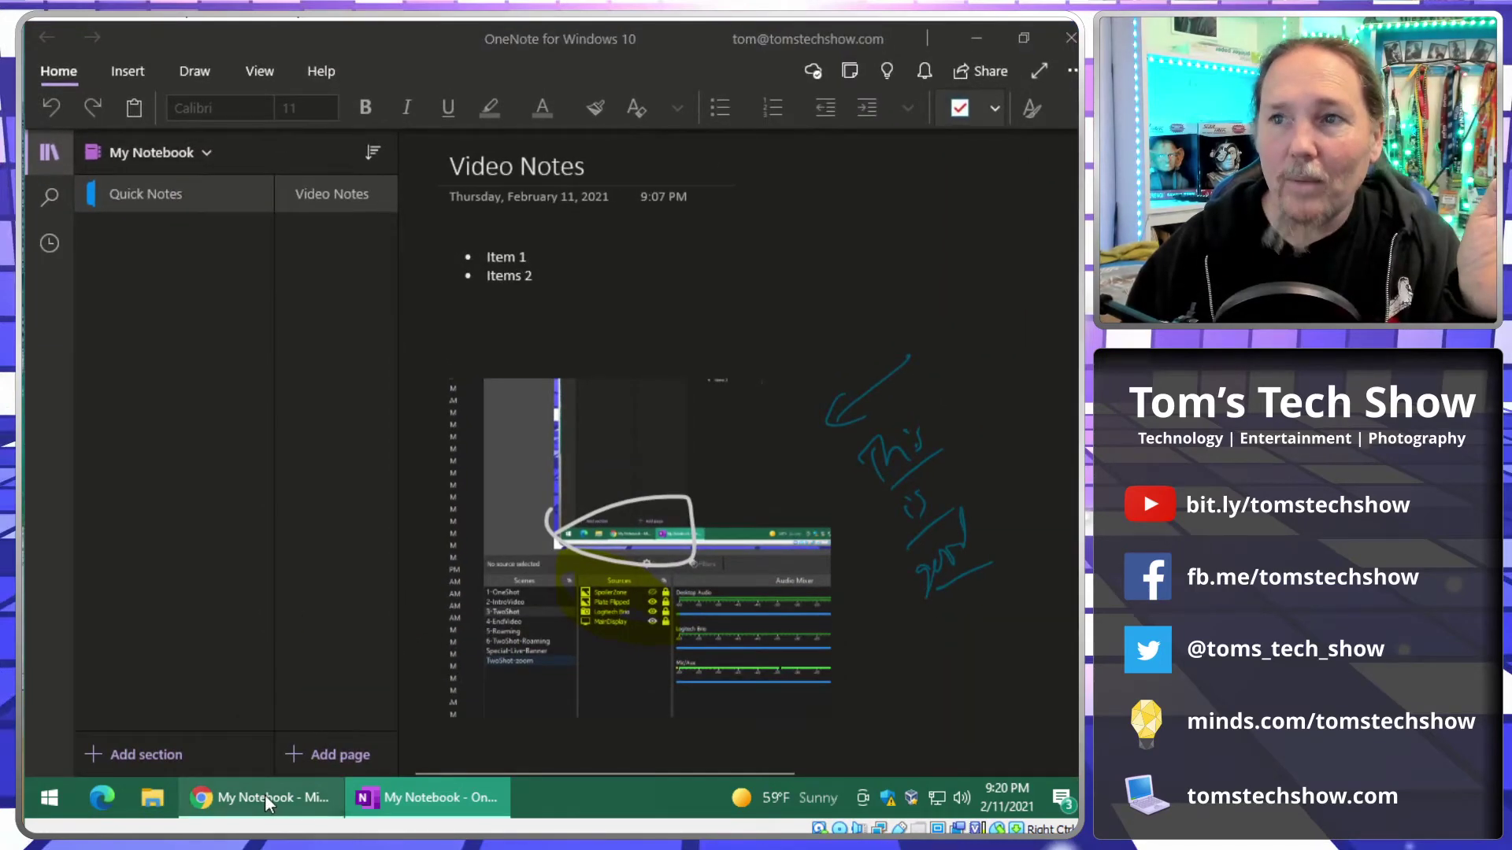
- Switch to OneNote on the web in Chrome and add the bullet "Item 3" below "Items 2", followed by an empty bullet
{"action": "left_click", "coordinate": [265, 797]}
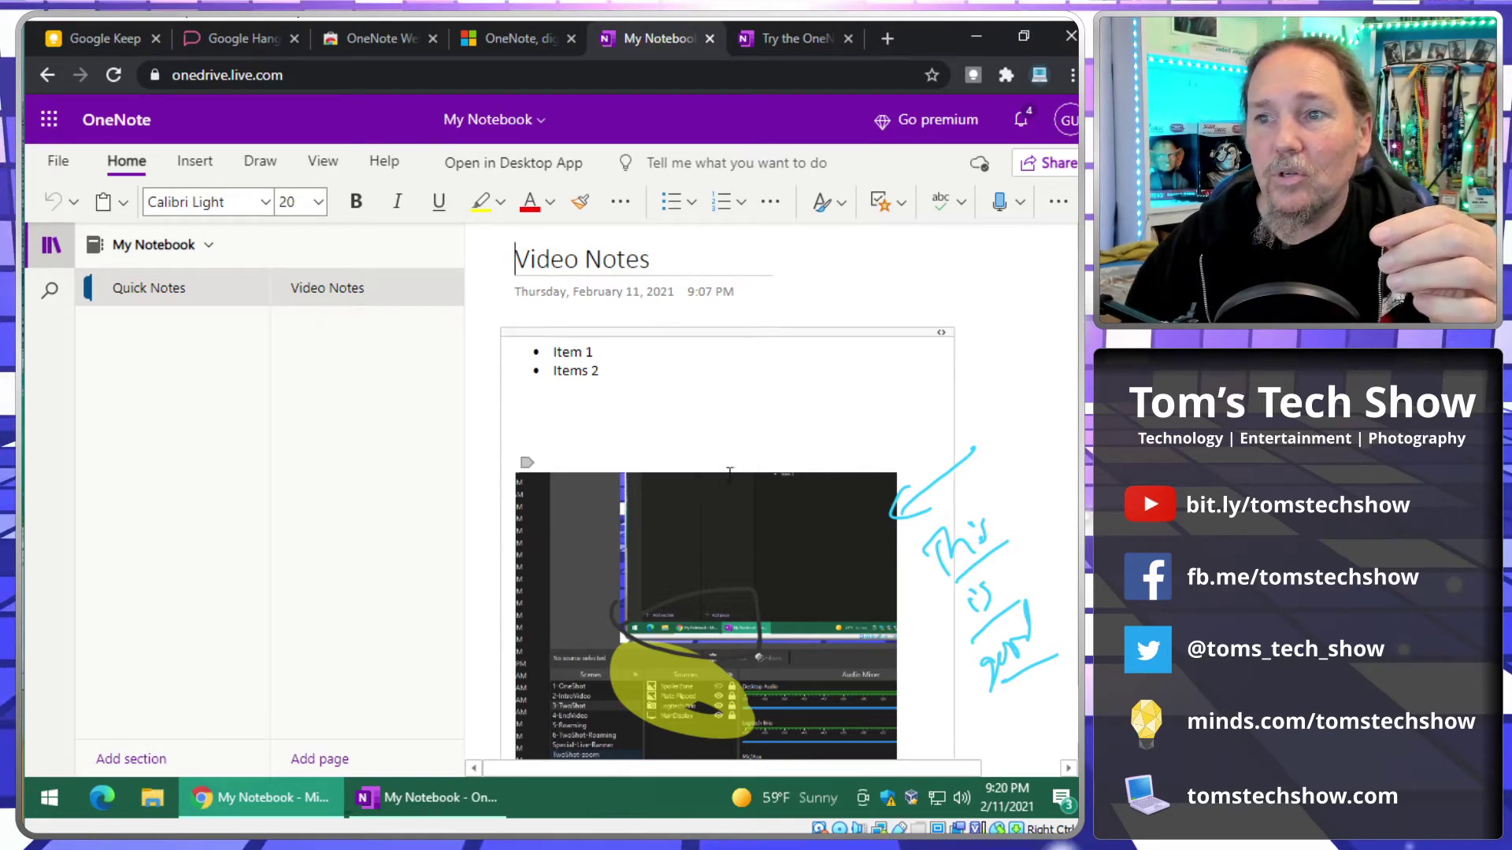
{"action": "scroll", "coordinate": [869, 564], "scroll_direction": "down", "scroll_amount": 1}
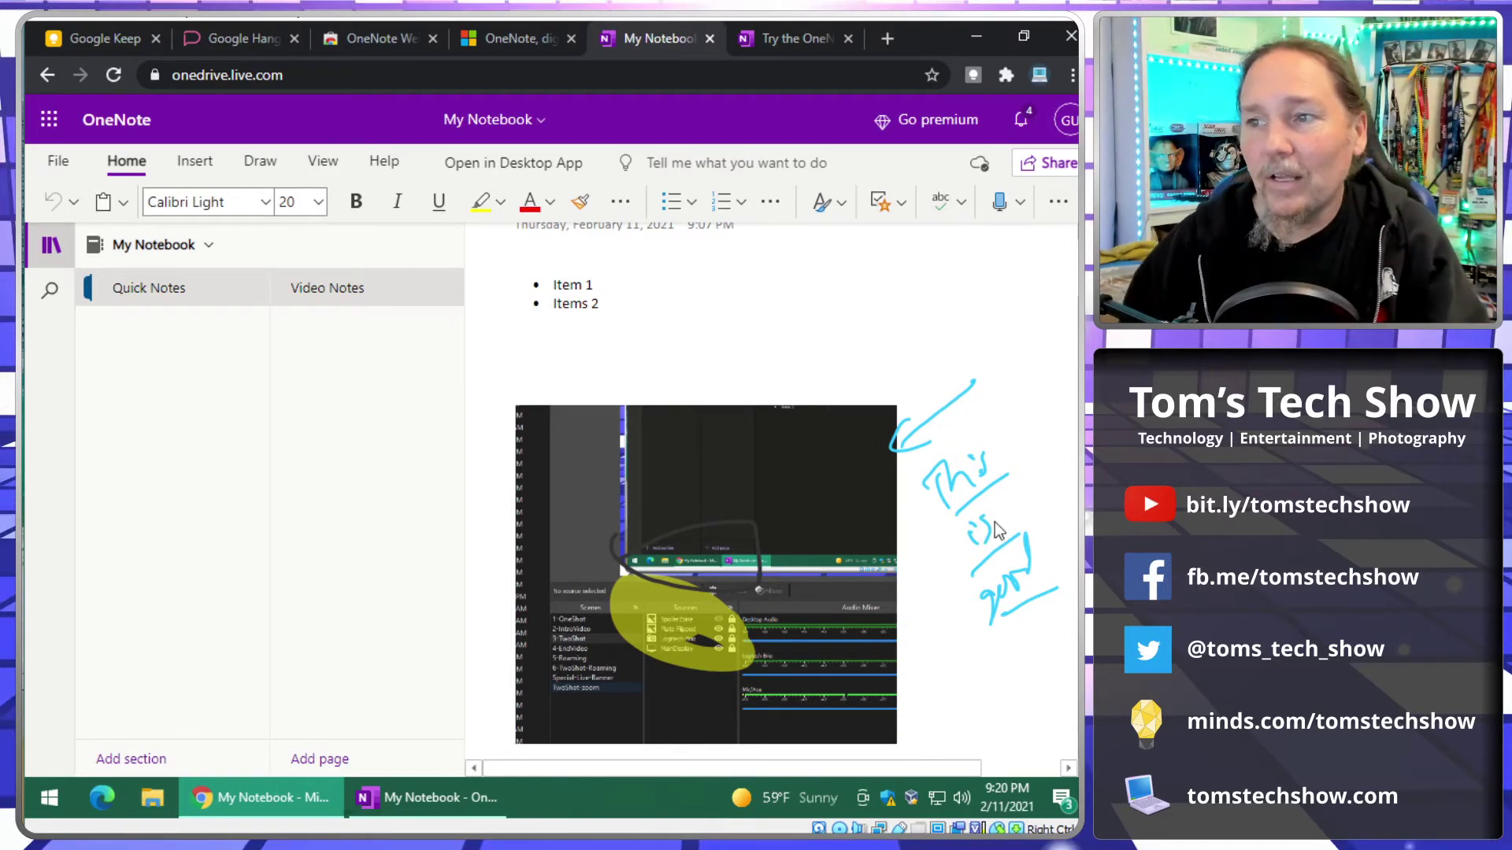
{"action": "scroll", "coordinate": [709, 441], "scroll_direction": "up", "scroll_amount": 1}
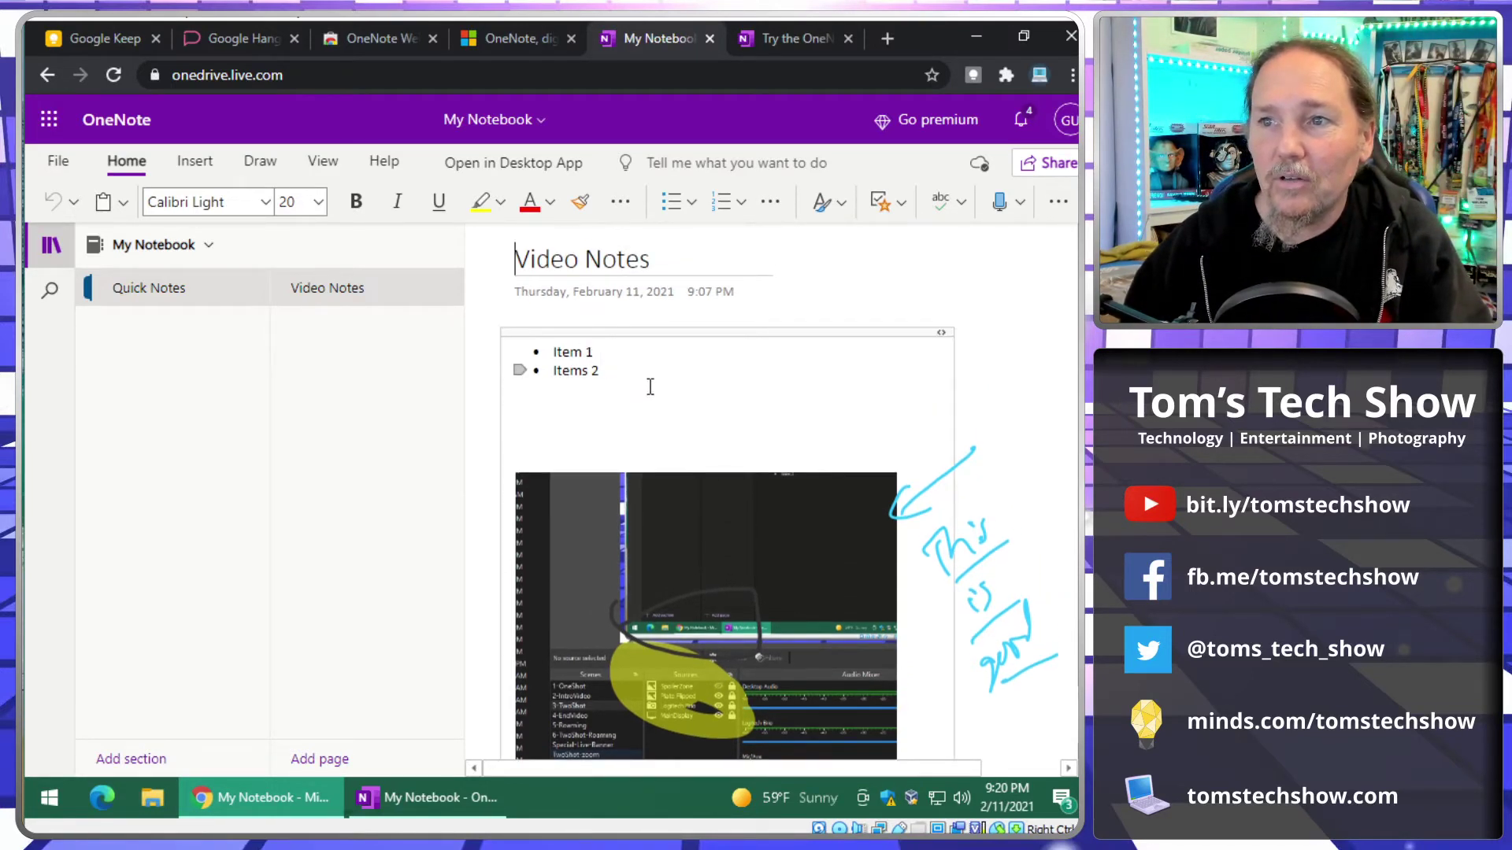
{"action": "left_click", "coordinate": [655, 389]}
{"action": "key", "text": "Return"}
{"action": "type", "text": "Item 3"}
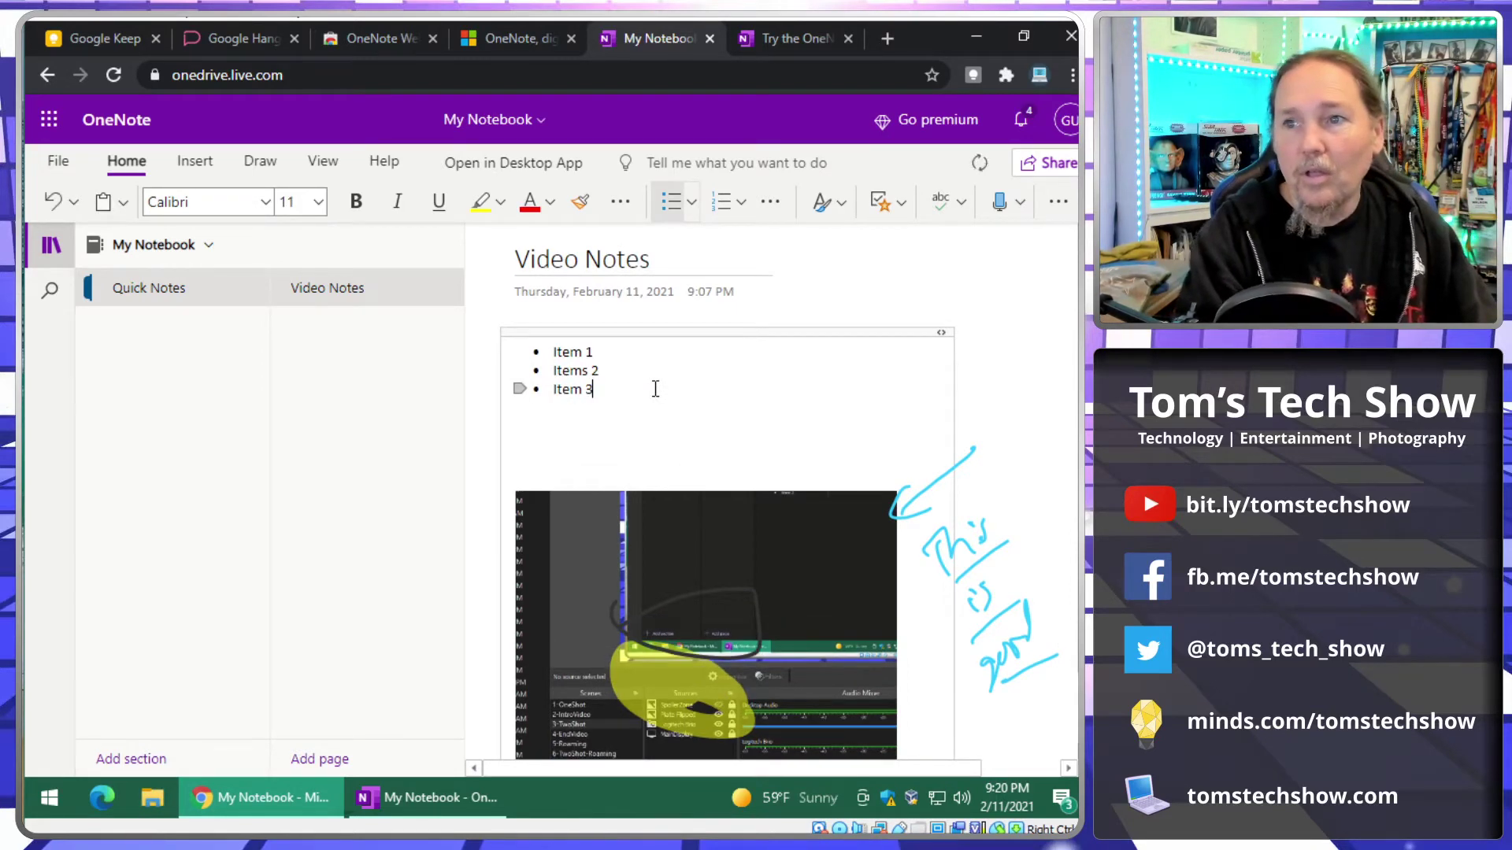
{"action": "key", "text": "Return"}
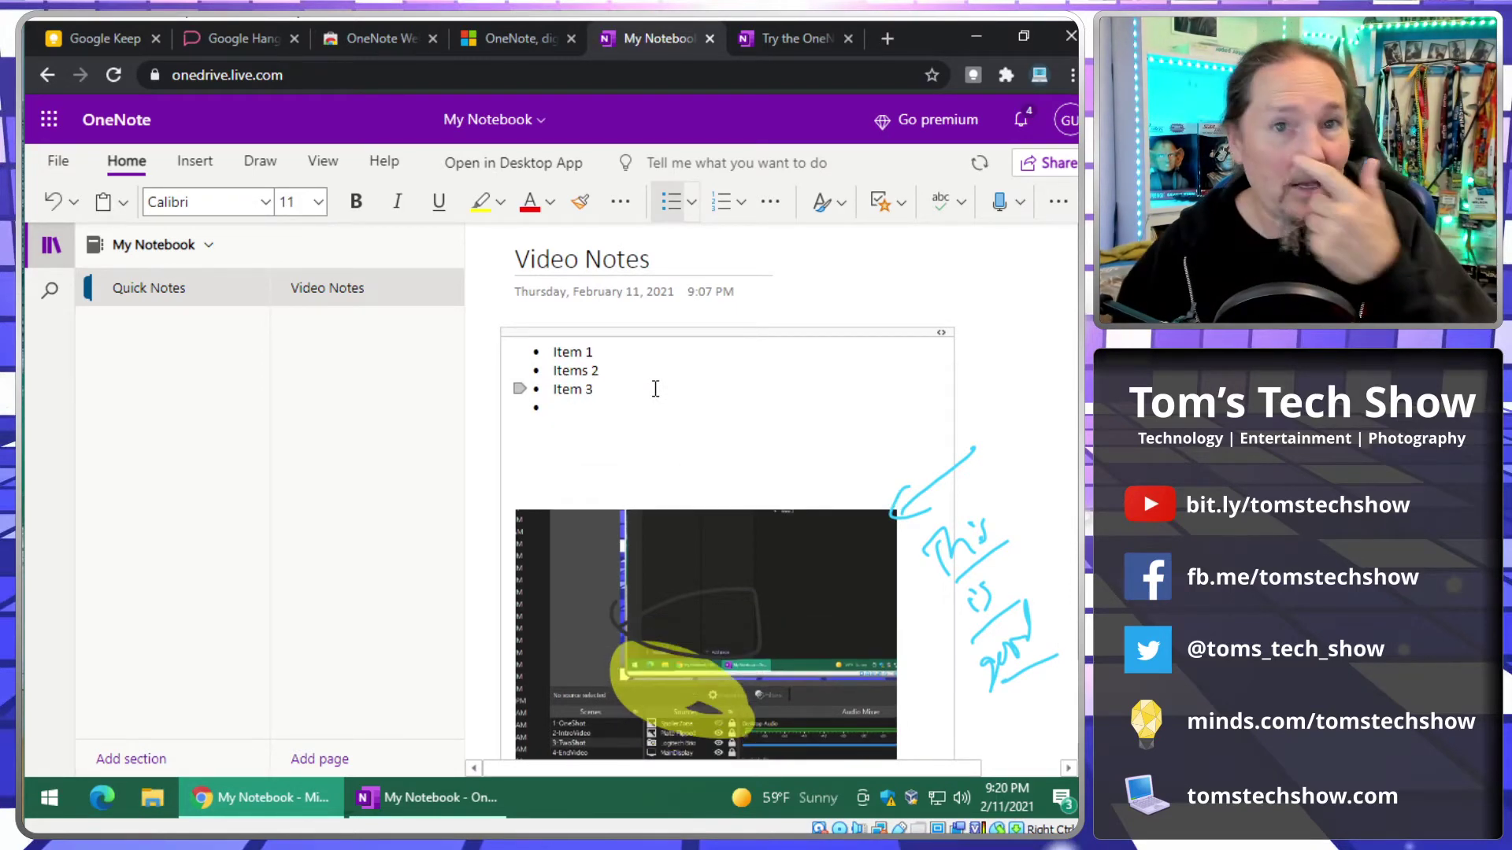
- Check the Video Notes page in OneNote for Windows 10 for the web edit, and minimize that window
{"action": "left_click", "coordinate": [412, 791]}
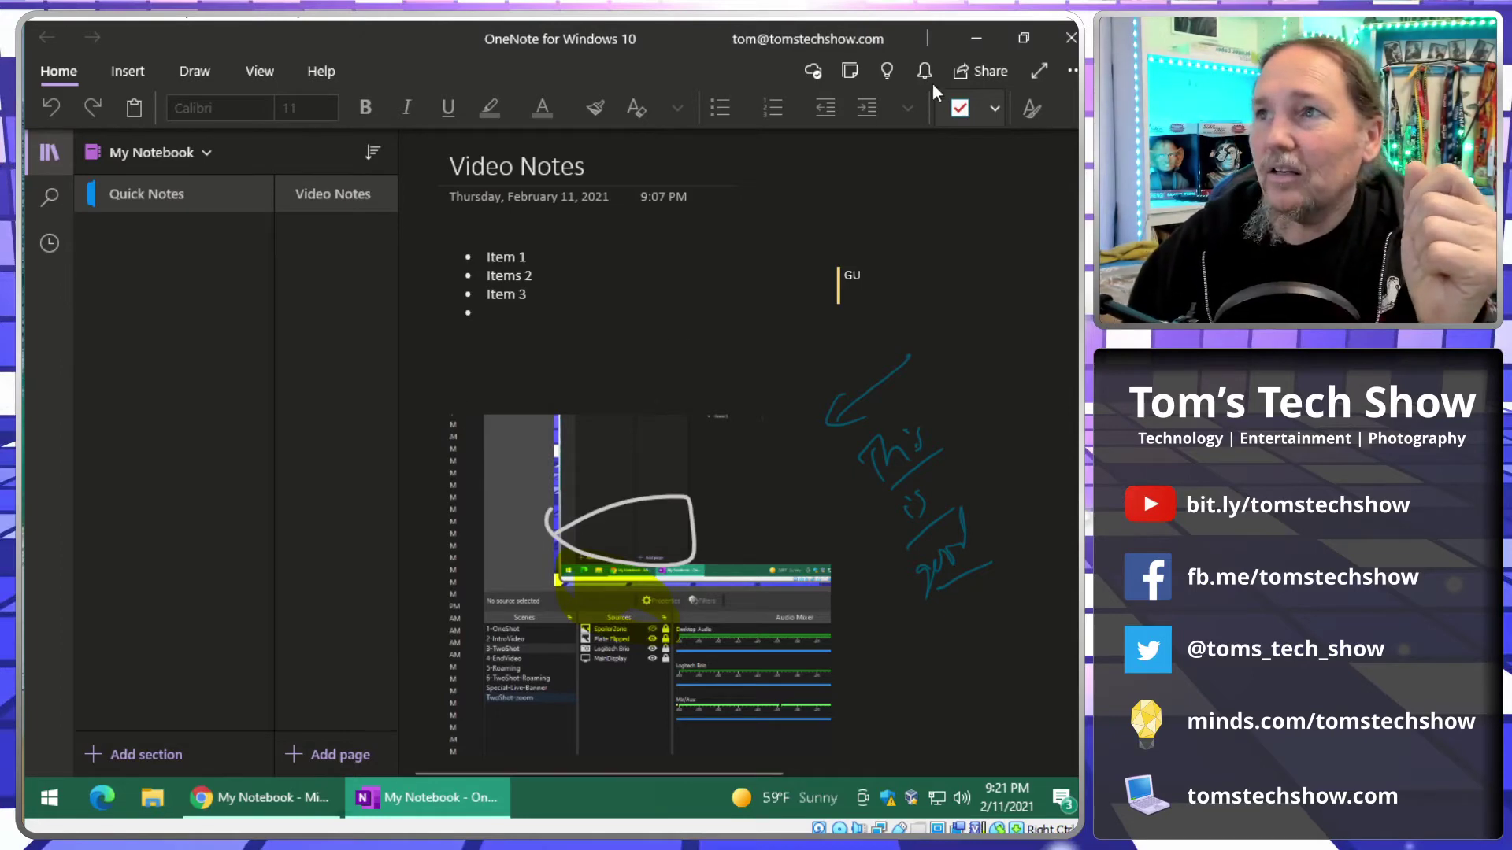
{"action": "left_click", "coordinate": [977, 37]}
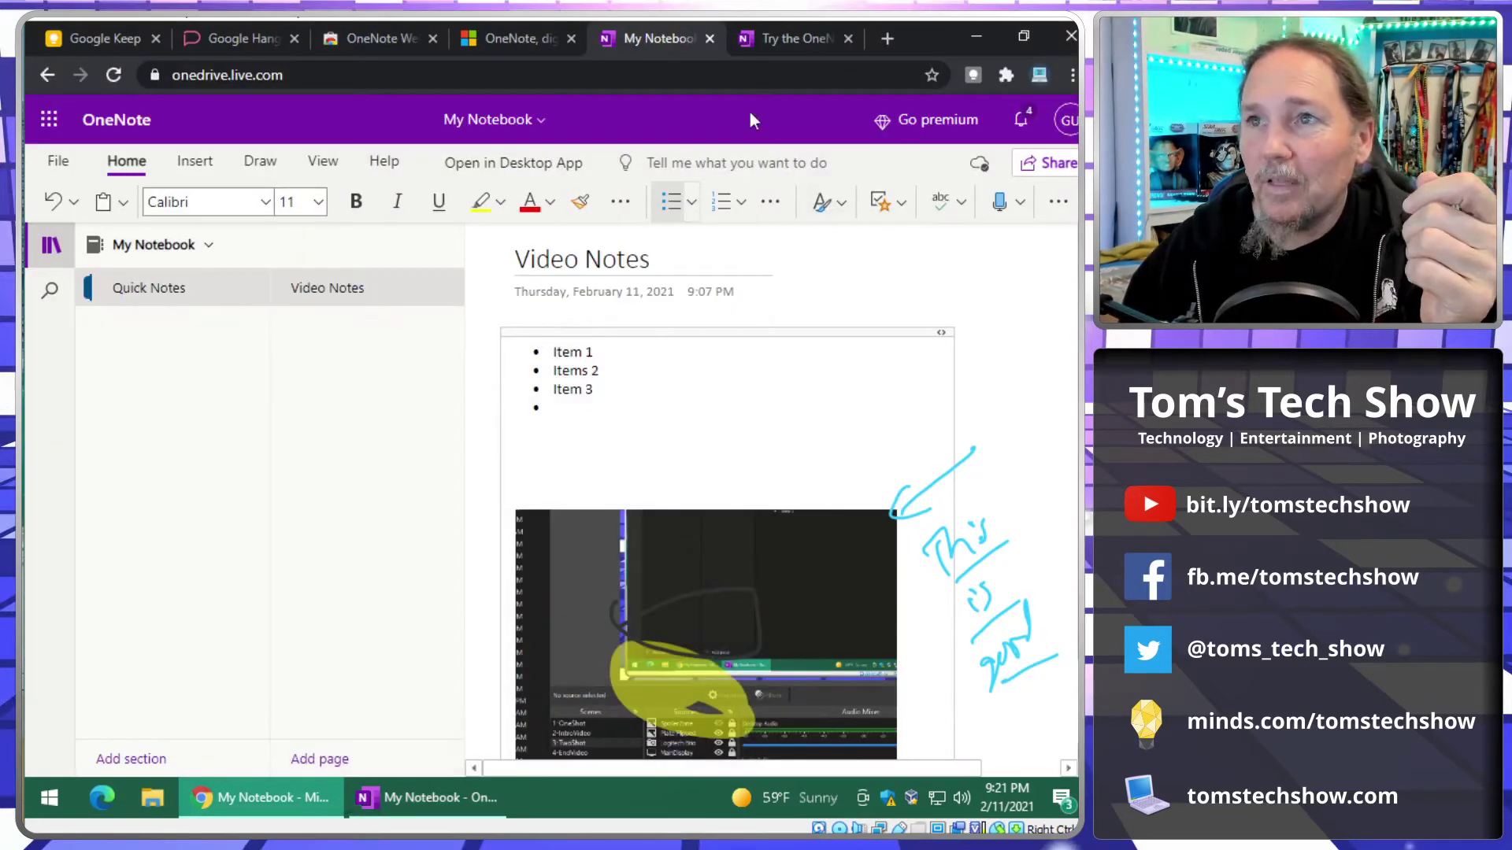
- Look over the OneNote Web Clipper welcome page on onenote.com and its clipping ideas
{"action": "left_click", "coordinate": [806, 37]}
{"action": "scroll", "coordinate": [501, 580], "scroll_direction": "down", "scroll_amount": 3}
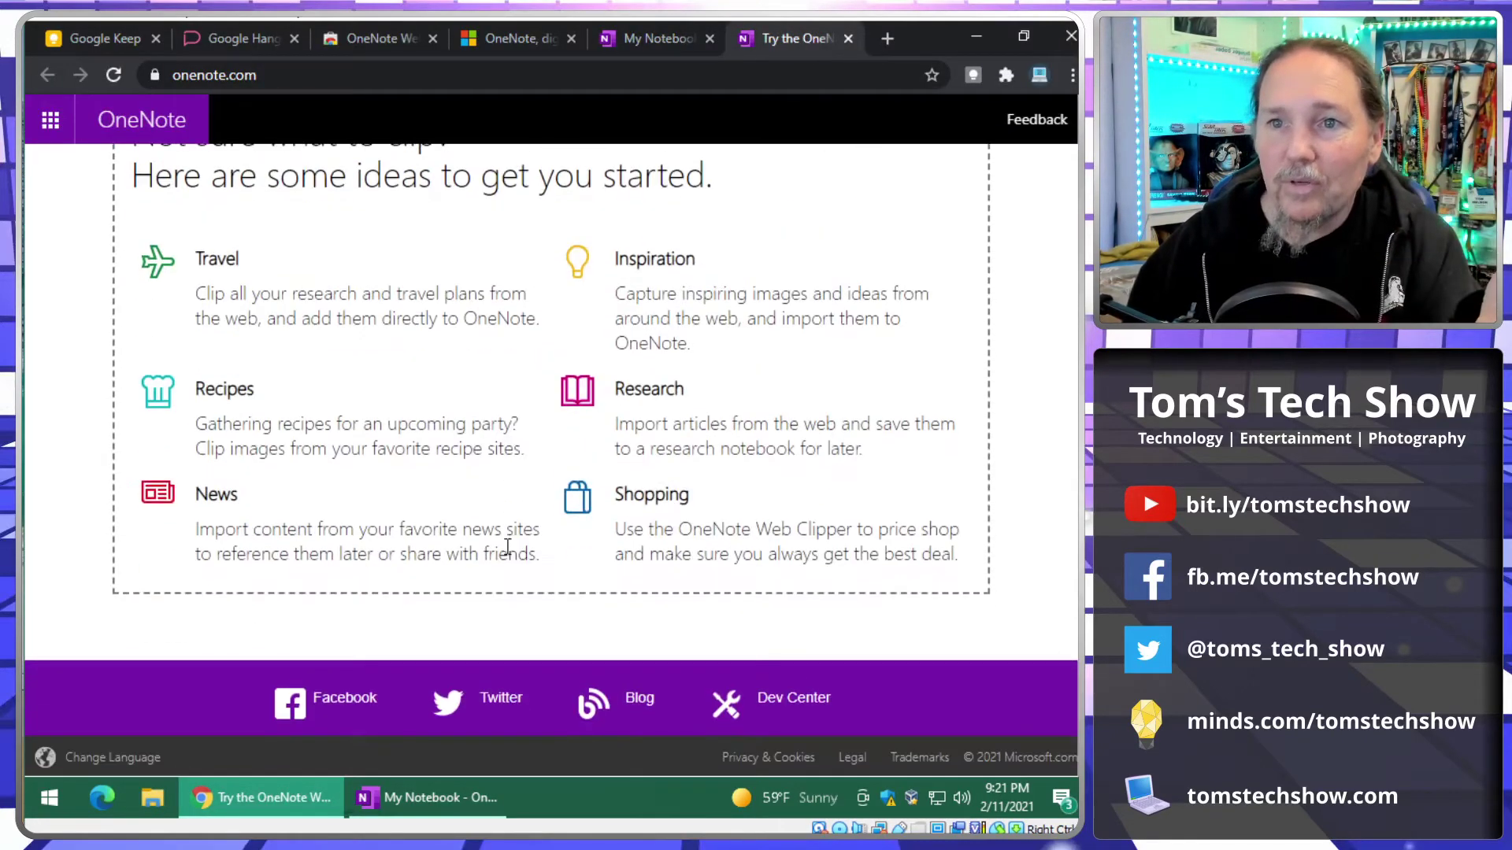
{"action": "scroll", "coordinate": [508, 545], "scroll_direction": "up", "scroll_amount": 1}
{"action": "scroll", "coordinate": [508, 546], "scroll_direction": "up", "scroll_amount": 2}
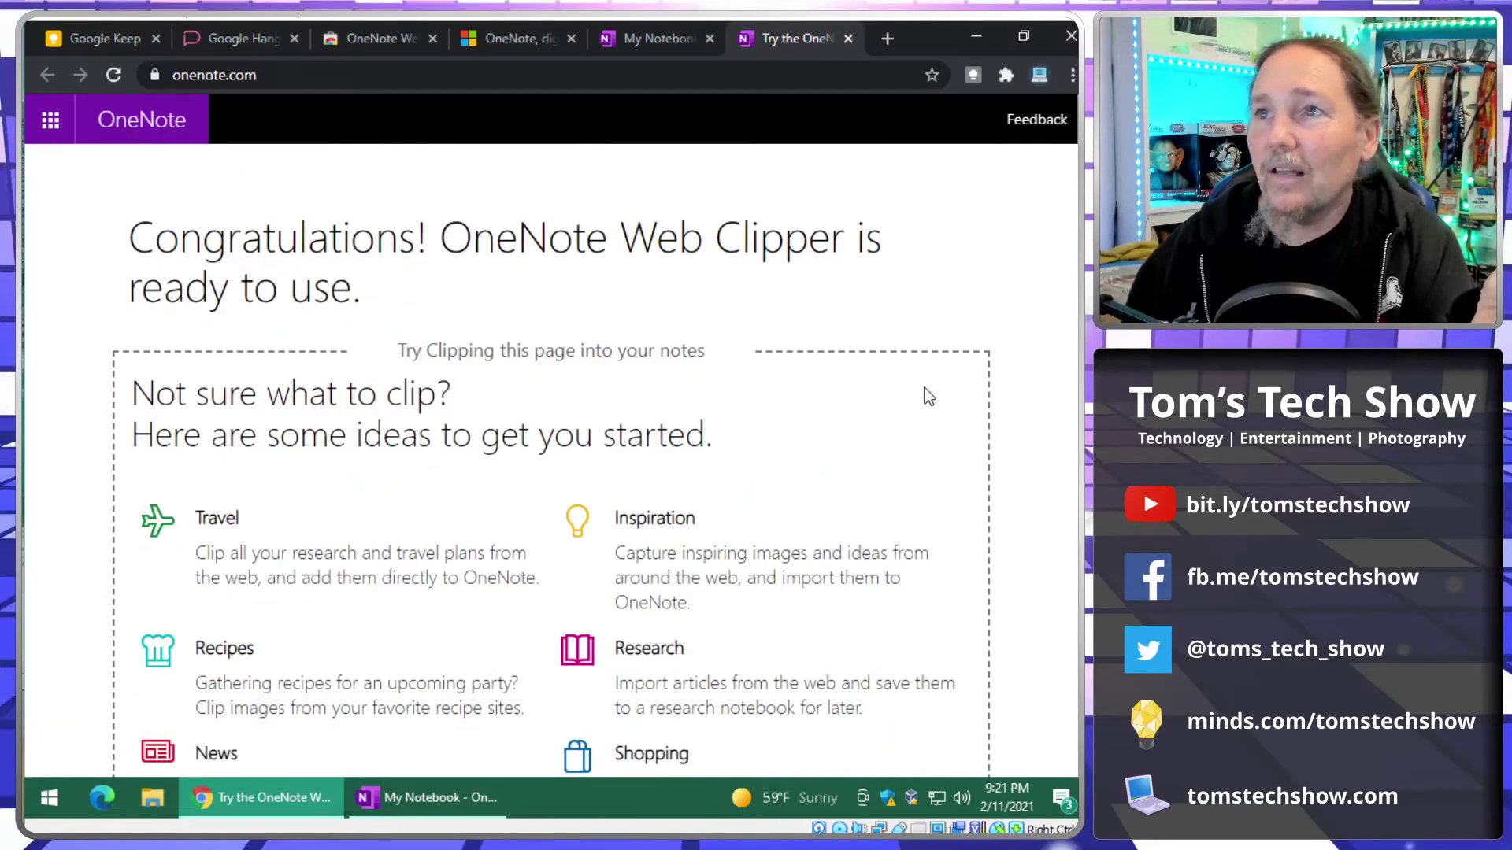
- Go to the droid-life Google Hangouts article, pin the OneNote Web Clipper extension and dismiss the Google Keep note
{"action": "left_click", "coordinate": [229, 41]}
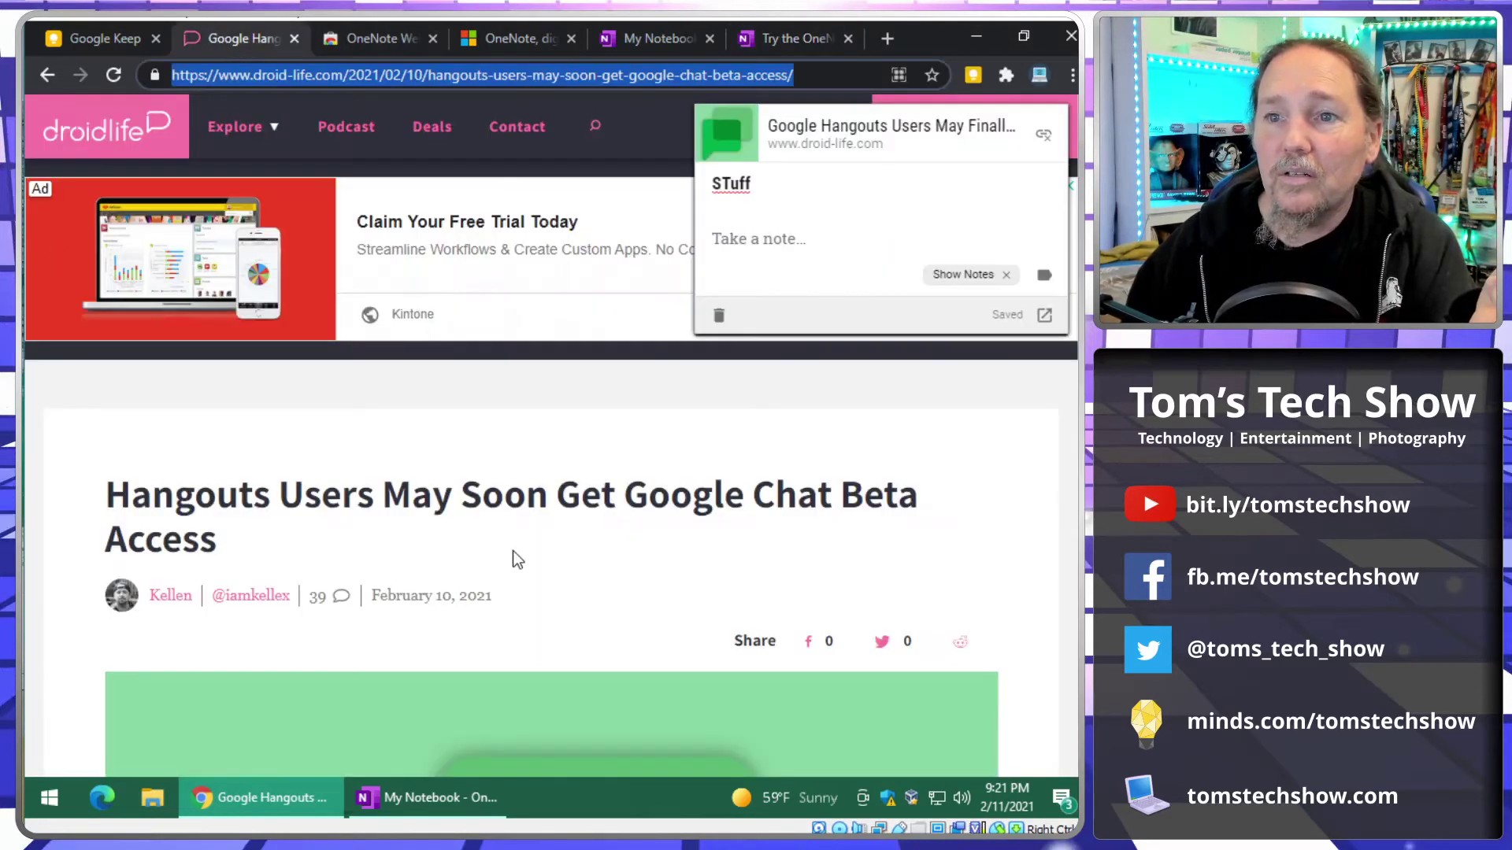
{"action": "scroll", "coordinate": [555, 536], "scroll_direction": "down", "scroll_amount": 5}
{"action": "scroll", "coordinate": [598, 518], "scroll_direction": "up", "scroll_amount": 5}
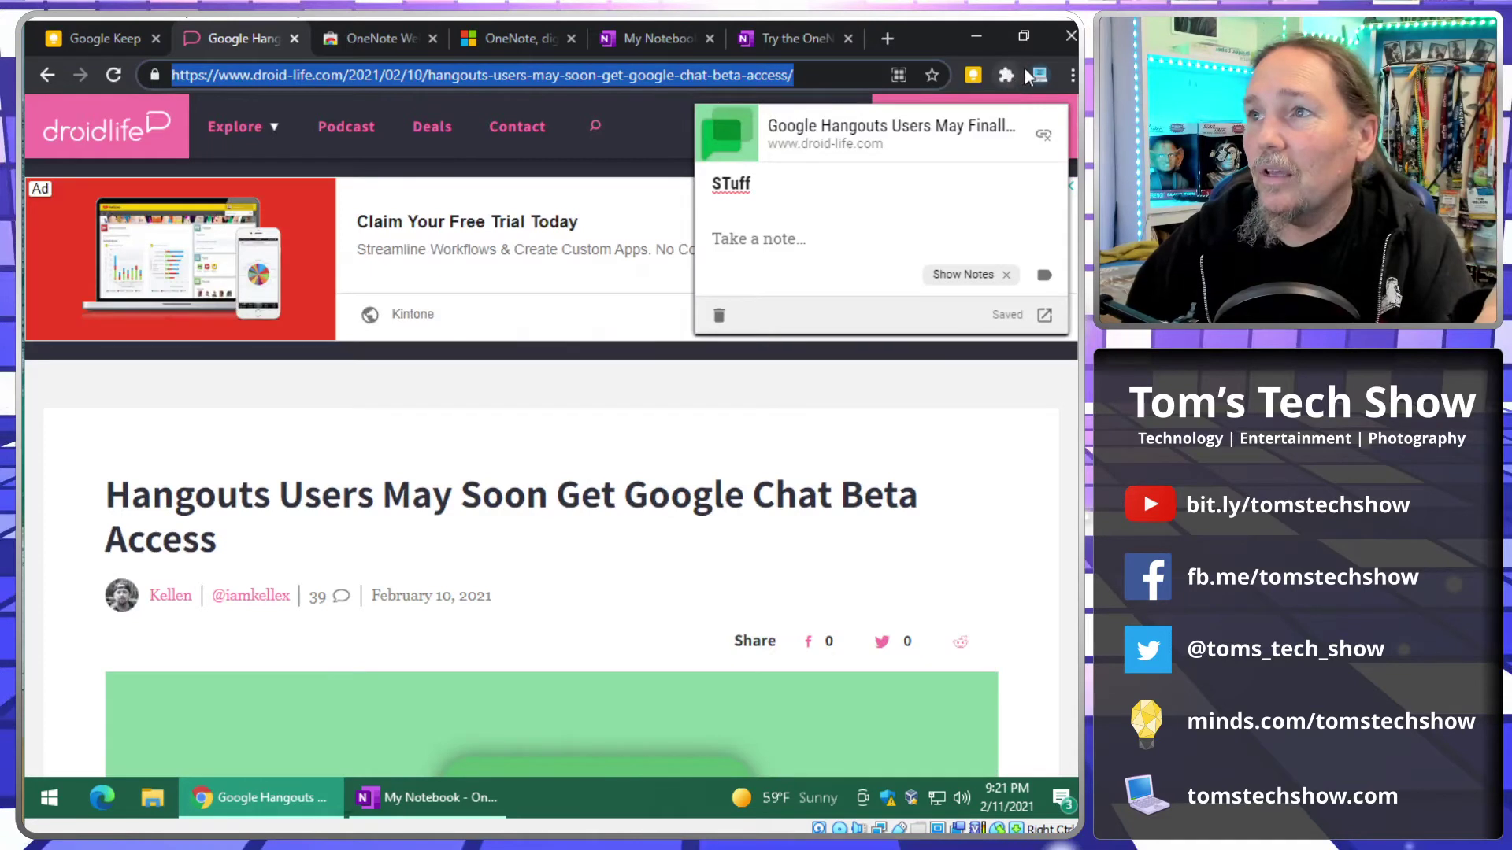
{"action": "left_click", "coordinate": [1009, 76]}
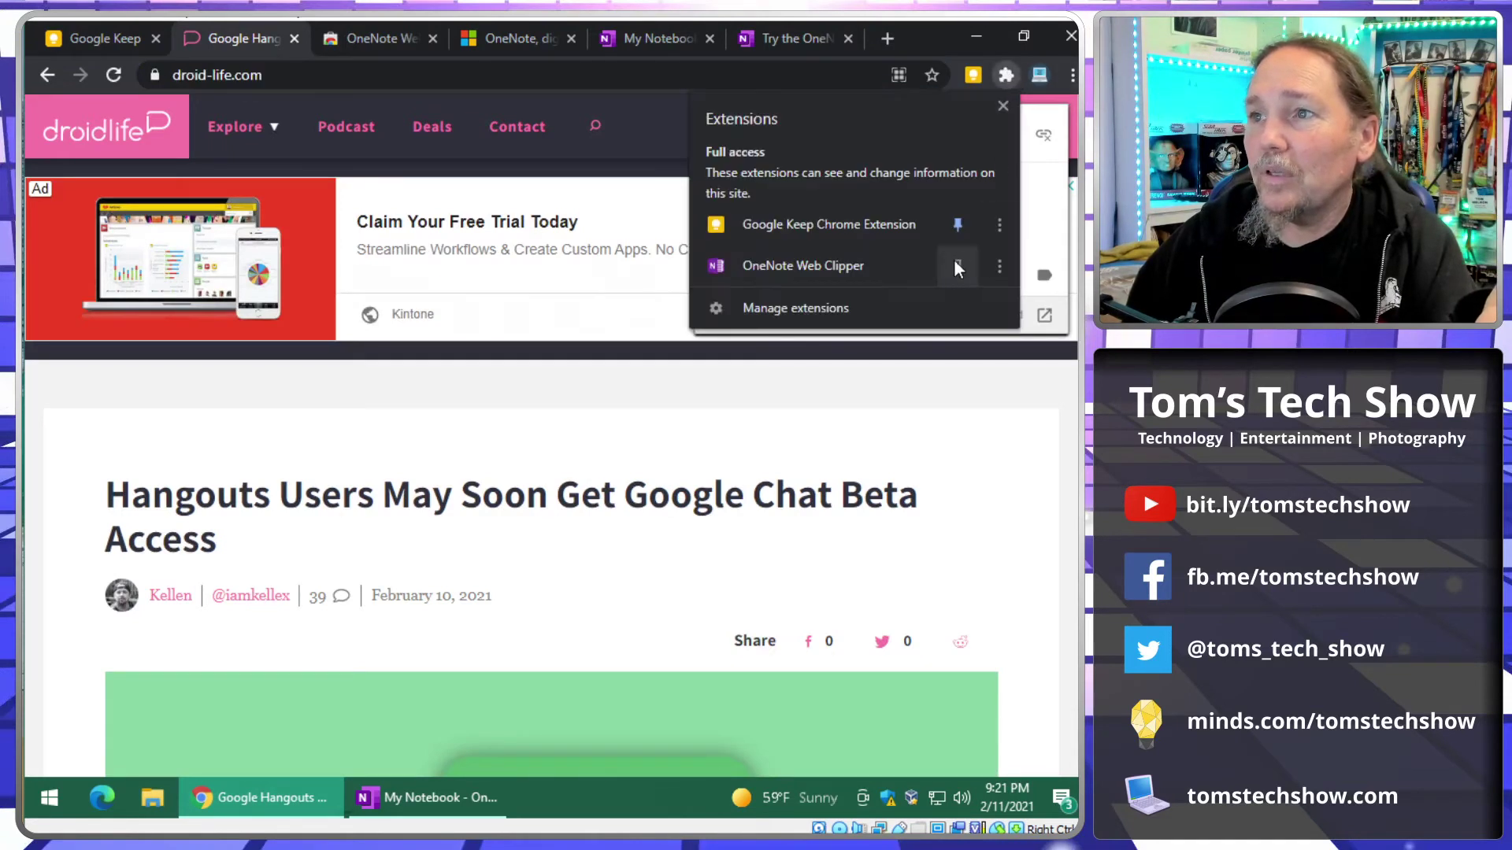
{"action": "left_click", "coordinate": [956, 266]}
{"action": "left_click", "coordinate": [1004, 104]}
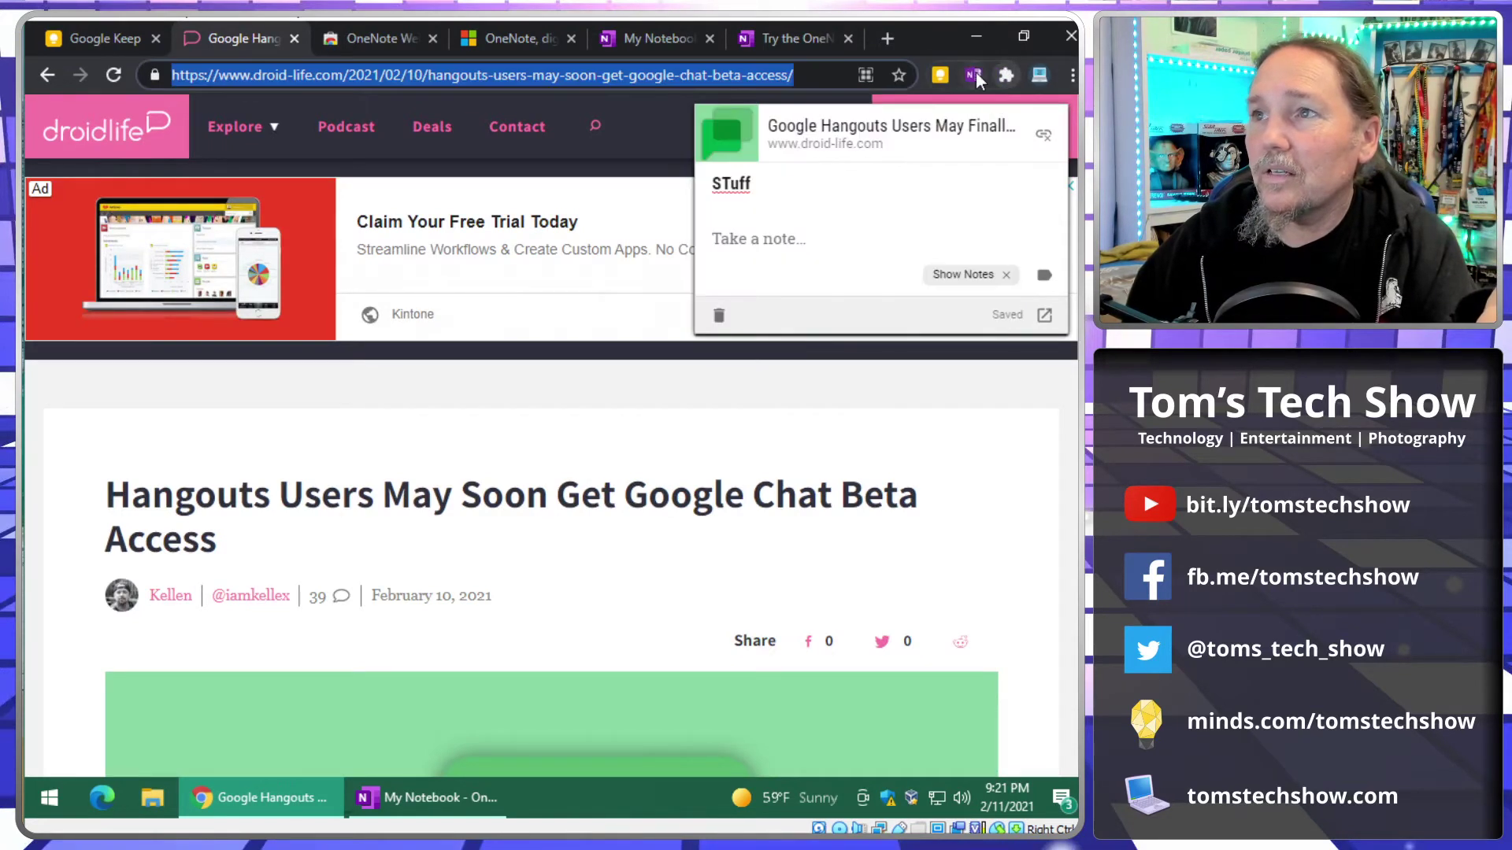
{"action": "left_click", "coordinate": [838, 394]}
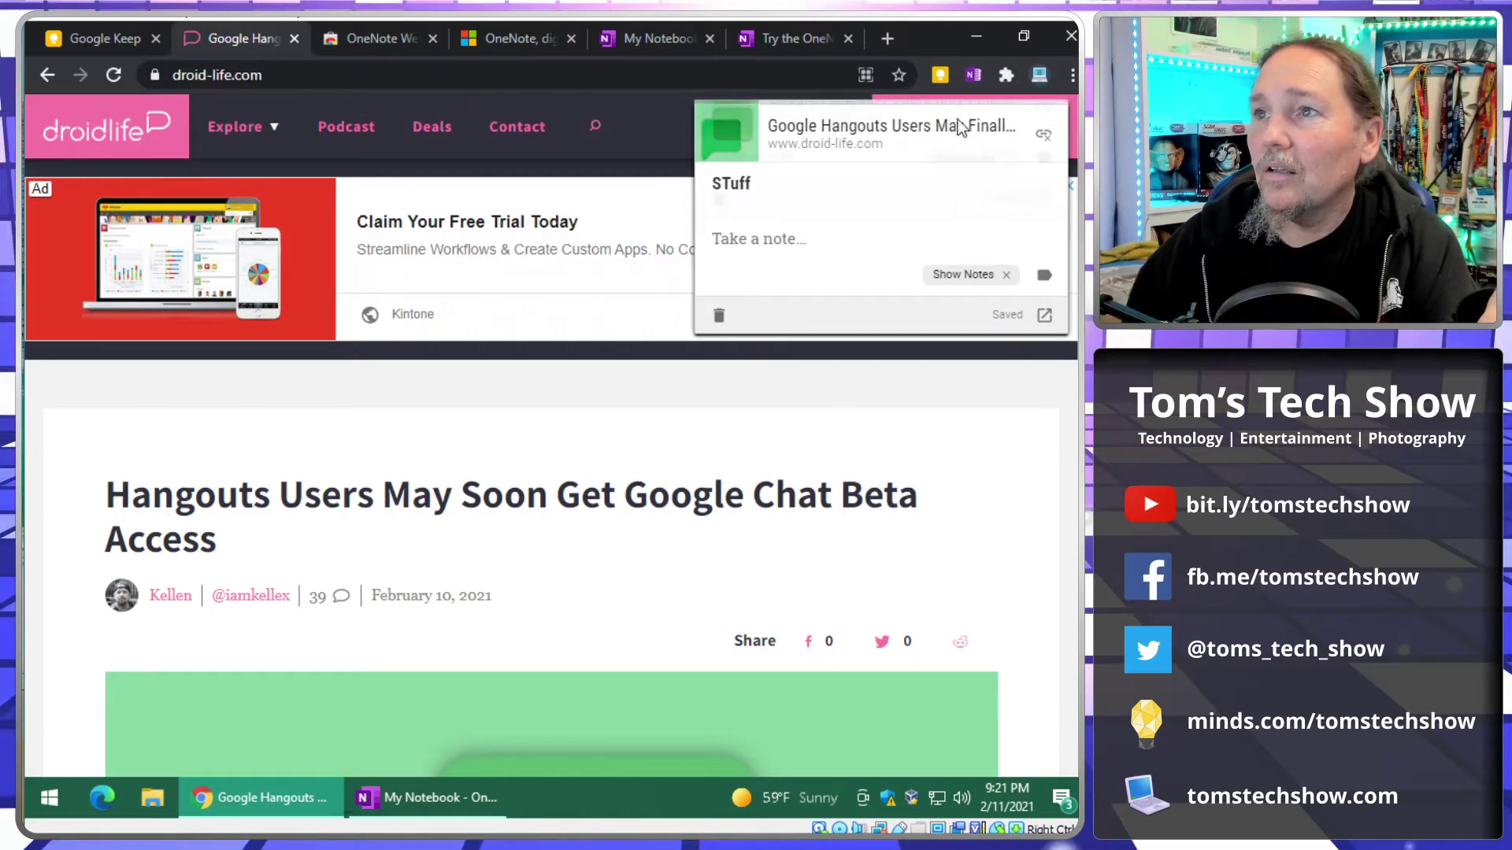
- Sign in to OneNote Web Clipper with a Microsoft account and accept the requested permissions
{"action": "left_click", "coordinate": [975, 74]}
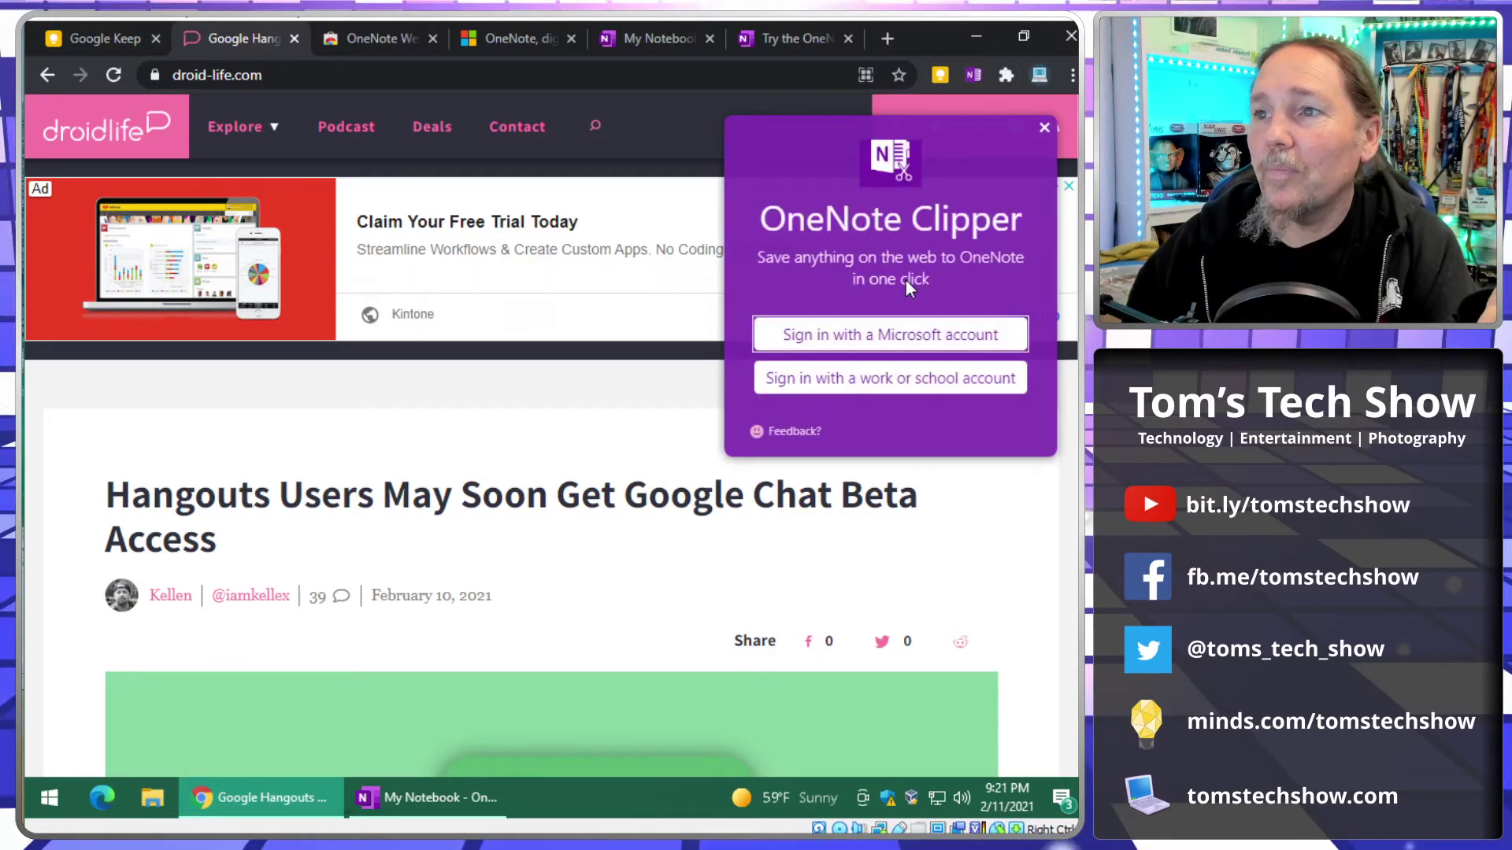
{"action": "left_click", "coordinate": [890, 335]}
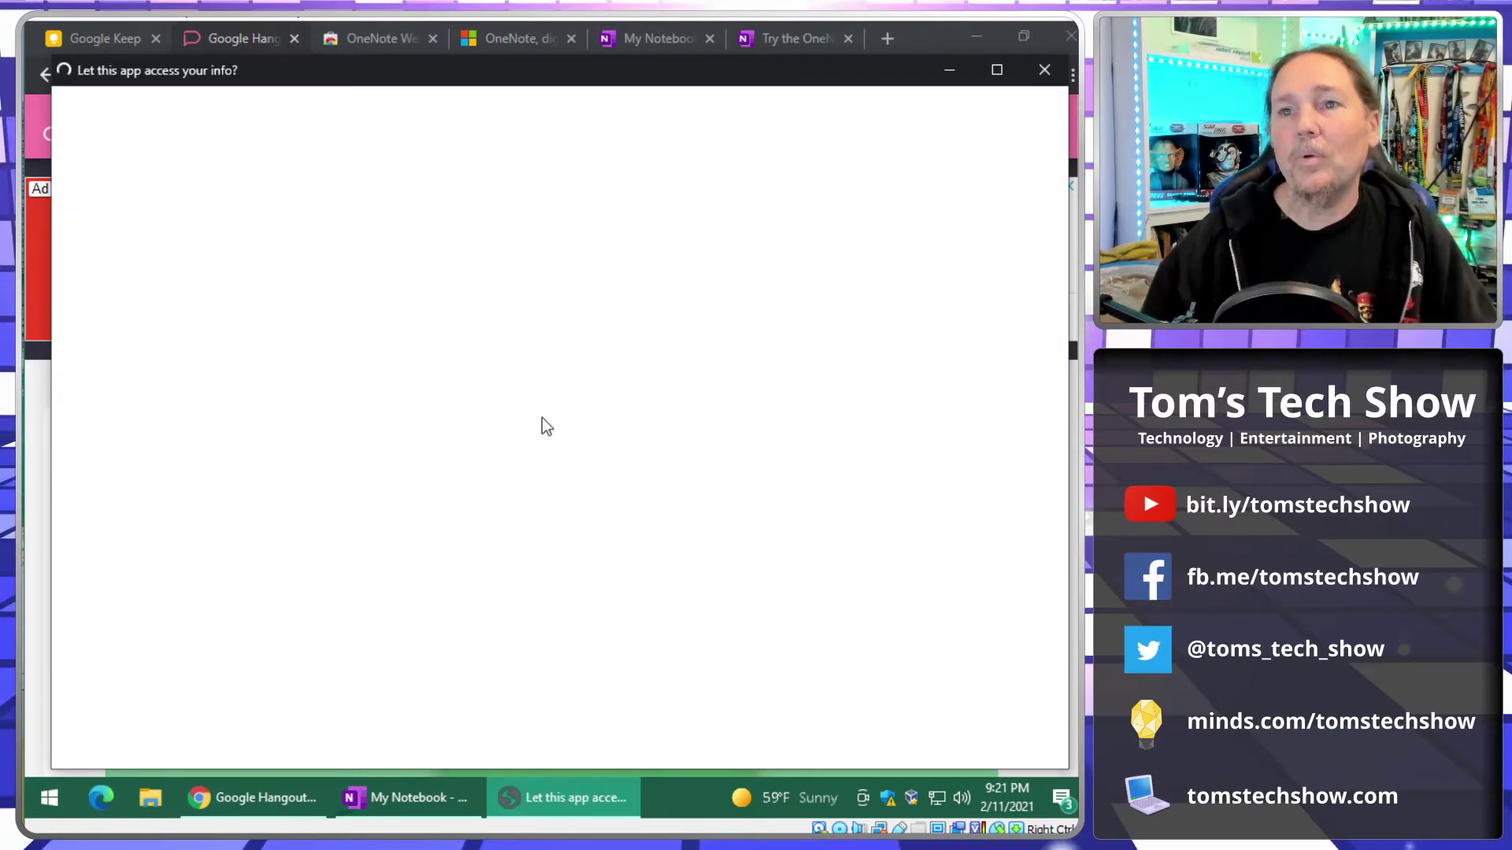
{"action": "scroll", "coordinate": [535, 512], "scroll_direction": "down", "scroll_amount": 4}
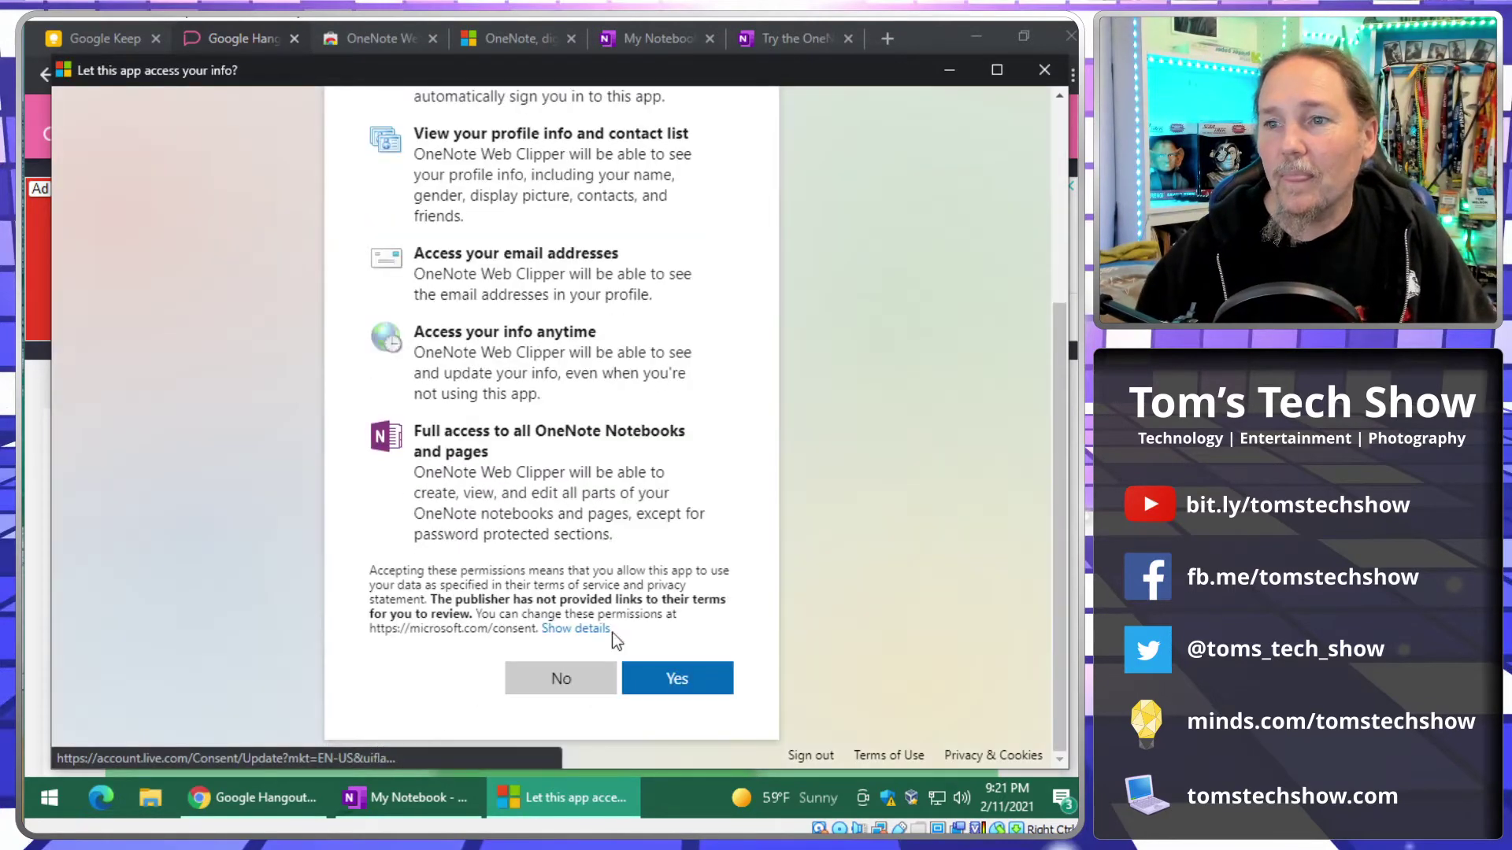
{"action": "left_click", "coordinate": [677, 679]}
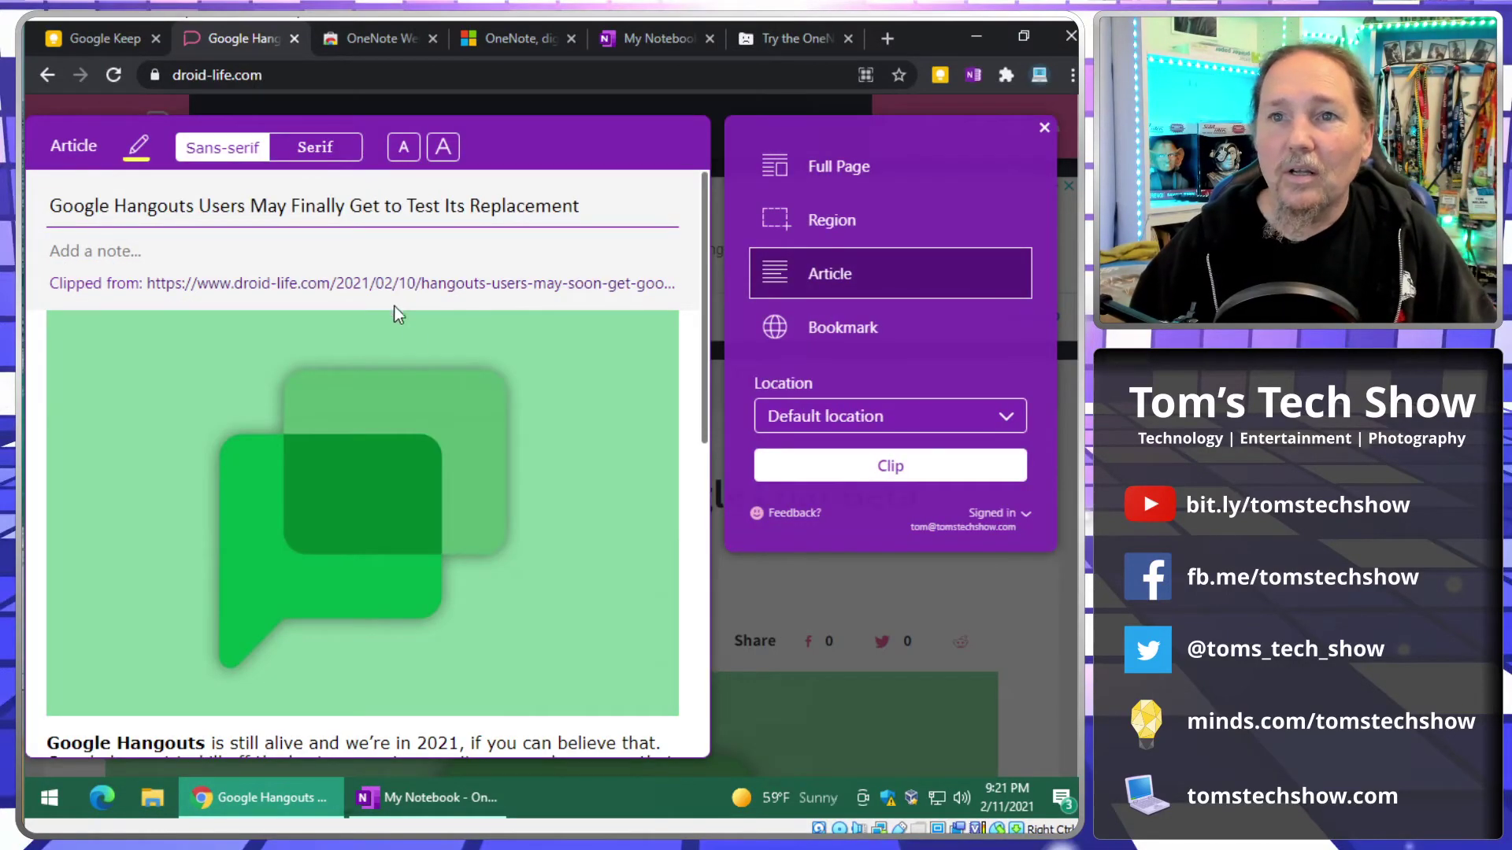
- Review the Article preview of the Hangouts story, clip it to the default location and close the clipper
{"action": "scroll", "coordinate": [422, 362], "scroll_direction": "down", "scroll_amount": 10}
{"action": "scroll", "coordinate": [422, 363], "scroll_direction": "up", "scroll_amount": 10}
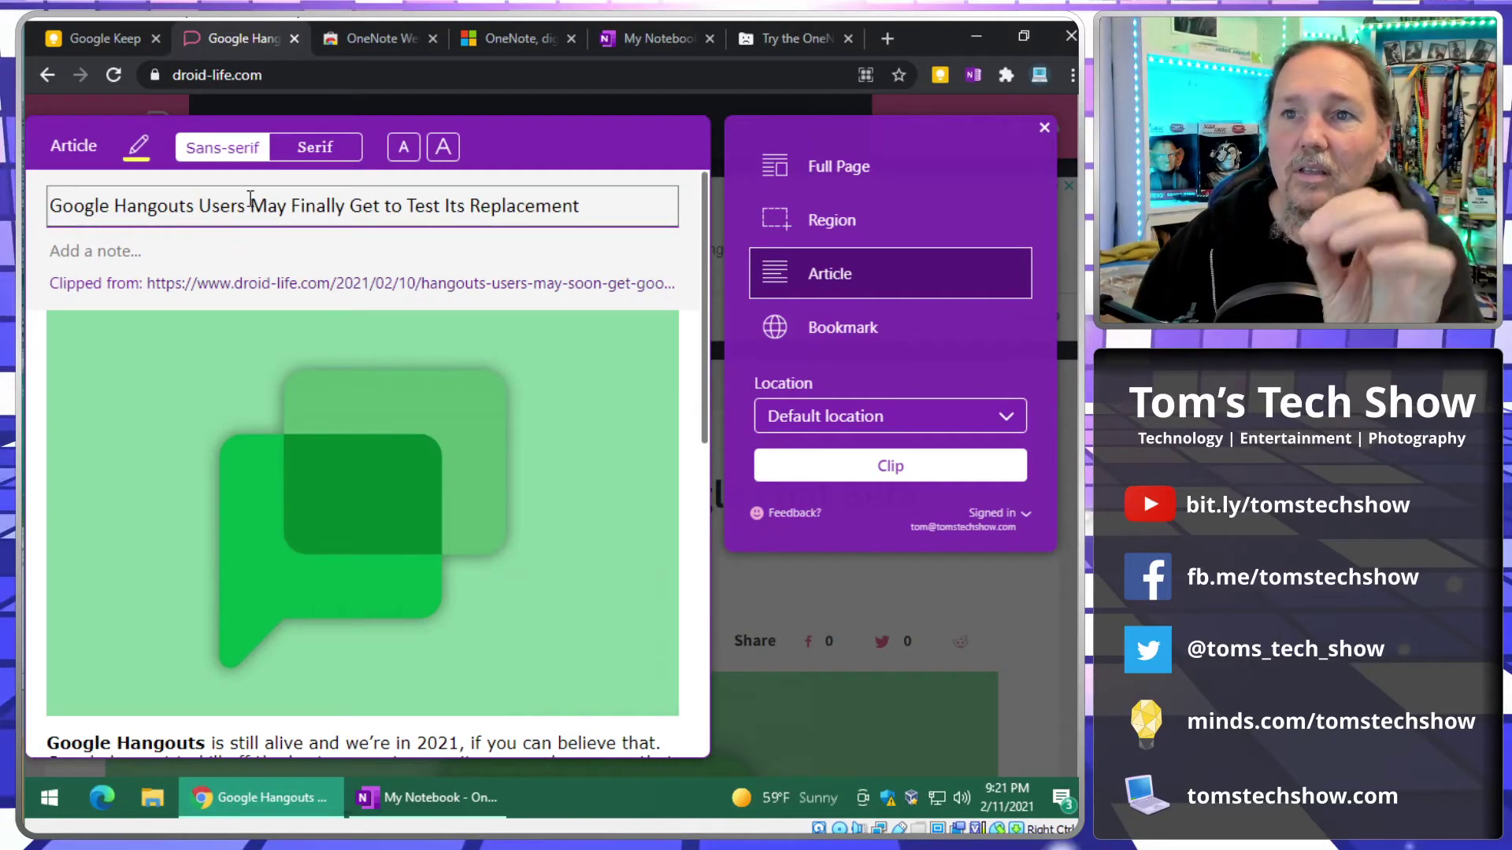
{"action": "scroll", "coordinate": [427, 443], "scroll_direction": "down", "scroll_amount": 10}
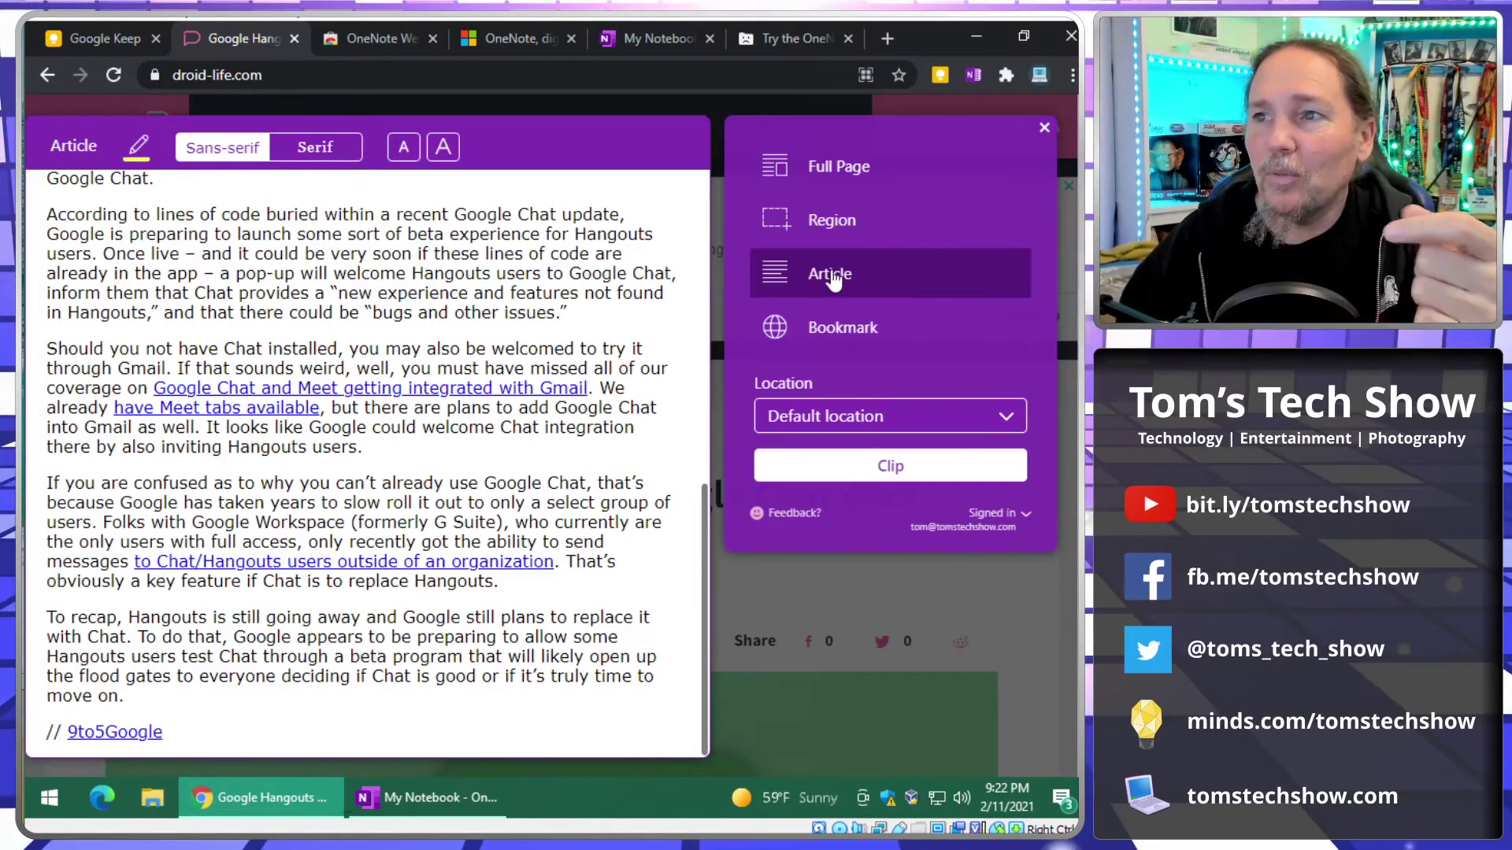
{"action": "left_click", "coordinate": [889, 488]}
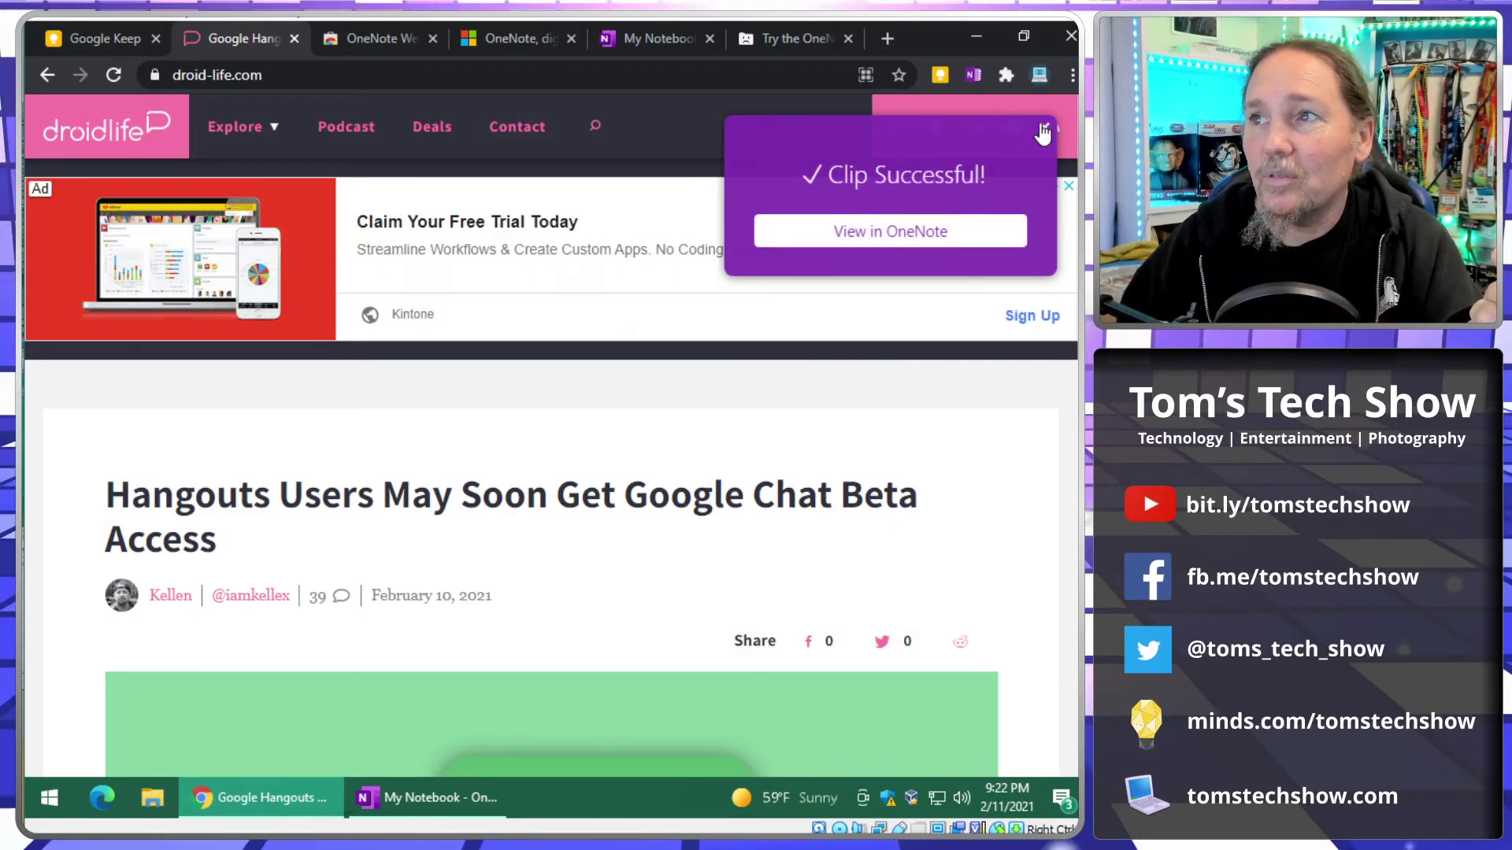
{"action": "left_click", "coordinate": [1044, 127]}
- Switch to OneNote for Windows 10 and sync only My Notebook
{"action": "left_click", "coordinate": [429, 797]}
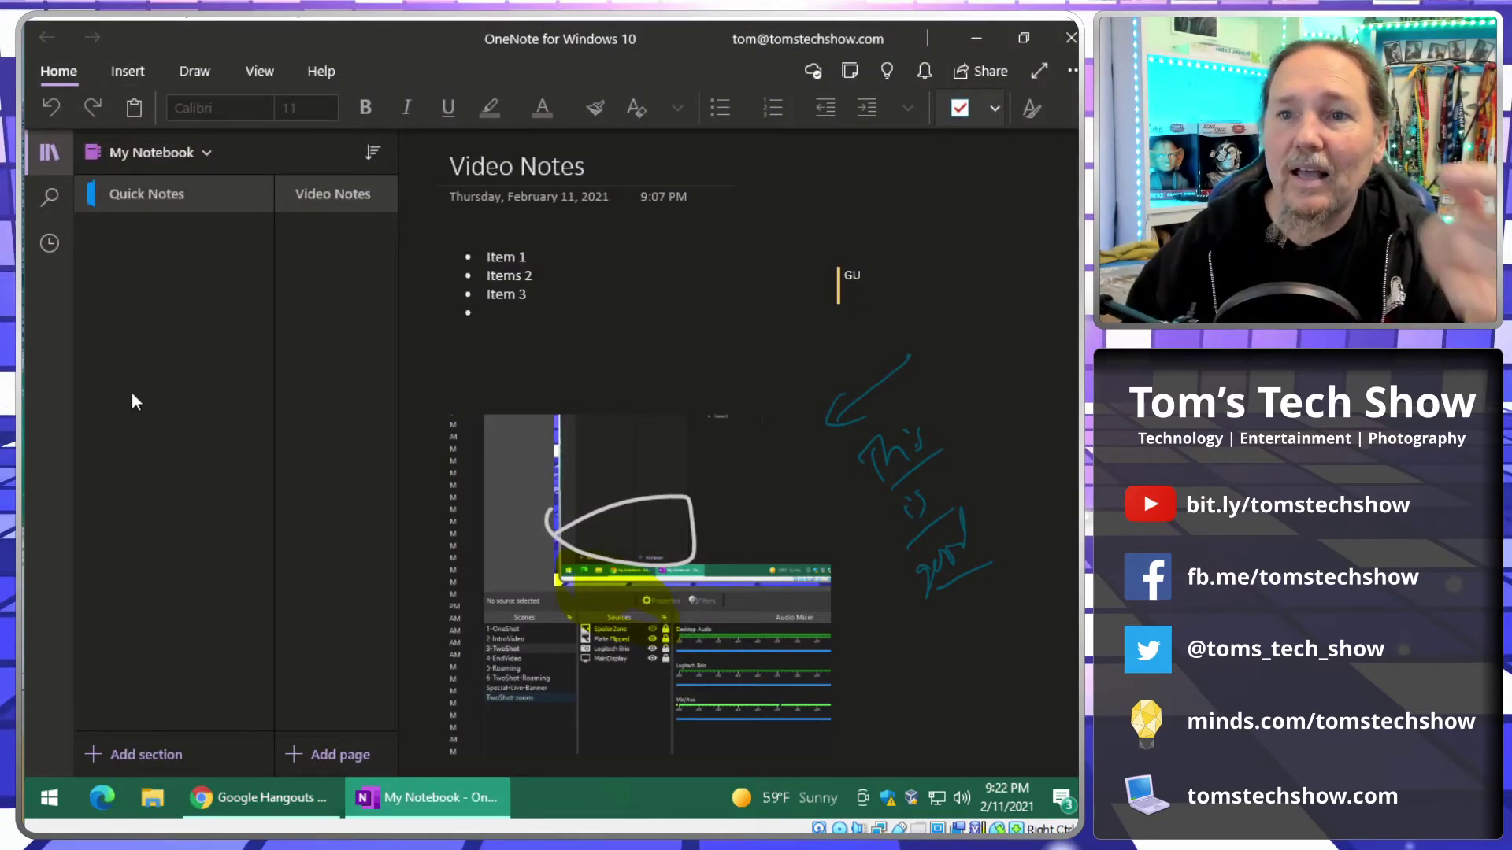
{"action": "left_click", "coordinate": [141, 152]}
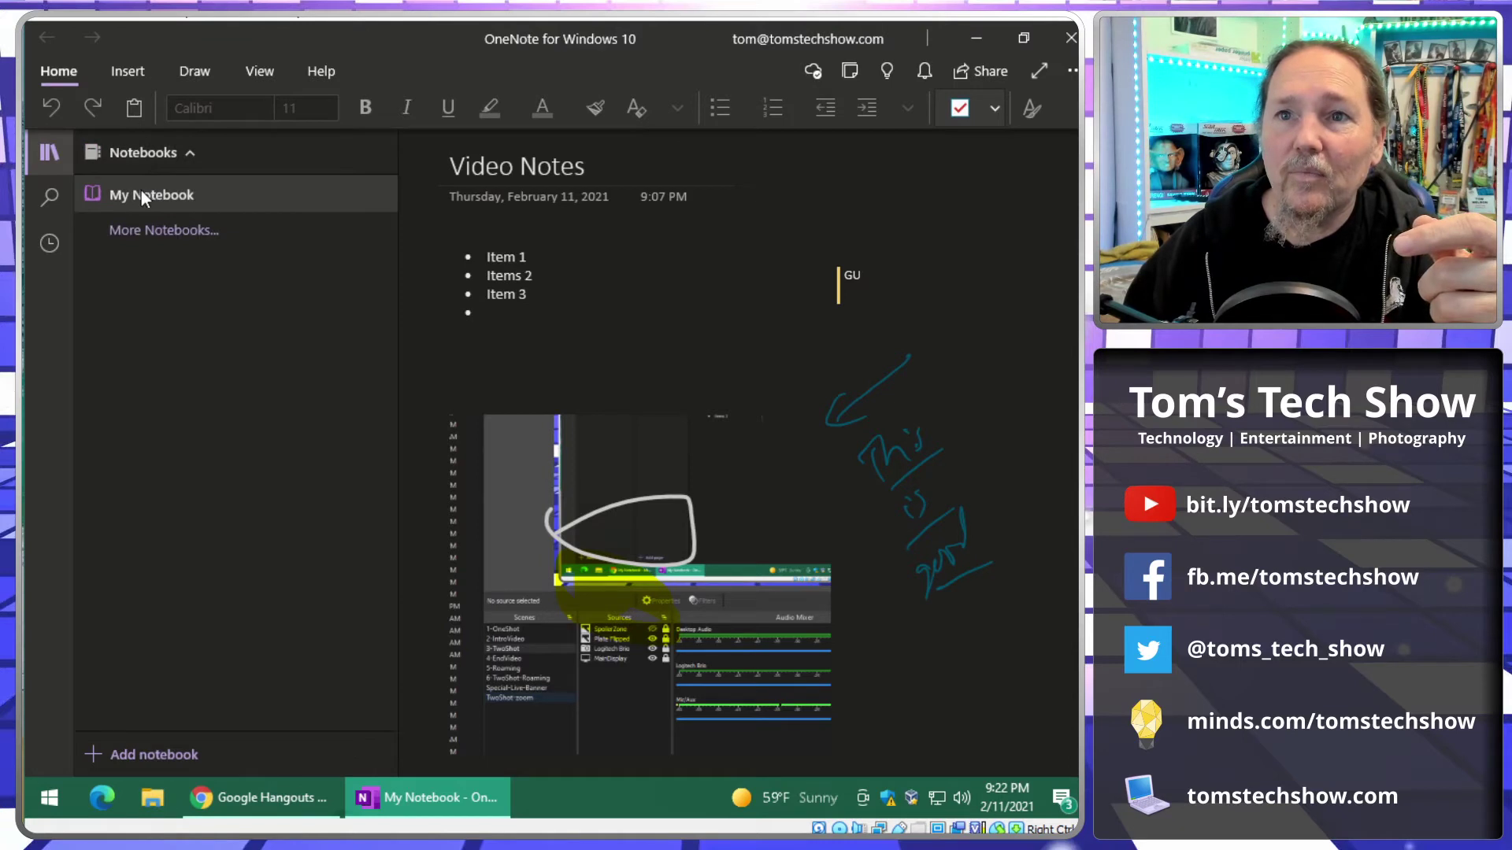
{"action": "right_click", "coordinate": [141, 194]}
{"action": "left_click", "coordinate": [222, 238]}
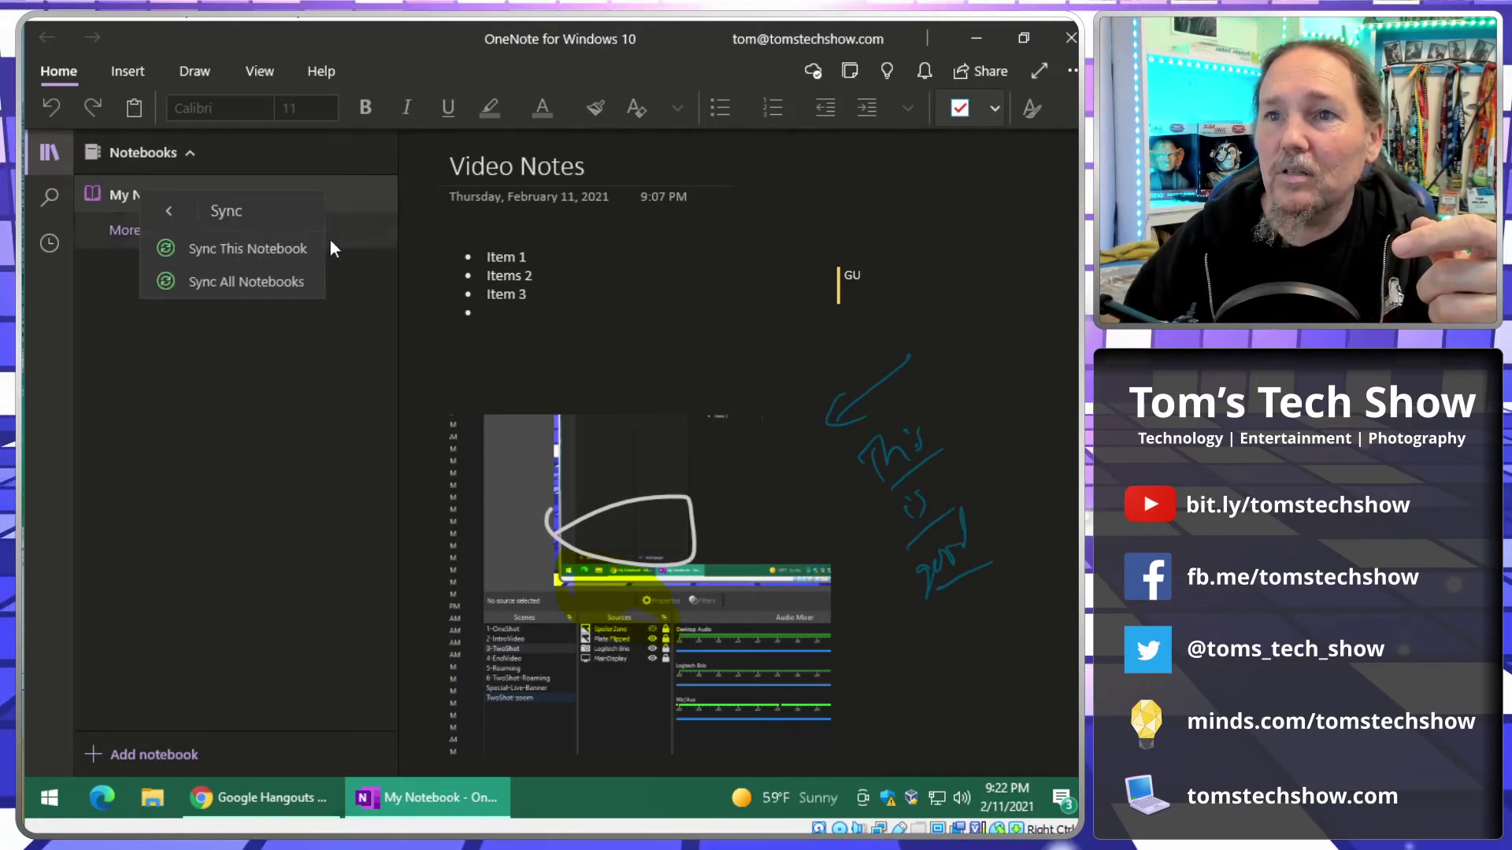
{"action": "left_click", "coordinate": [235, 249]}
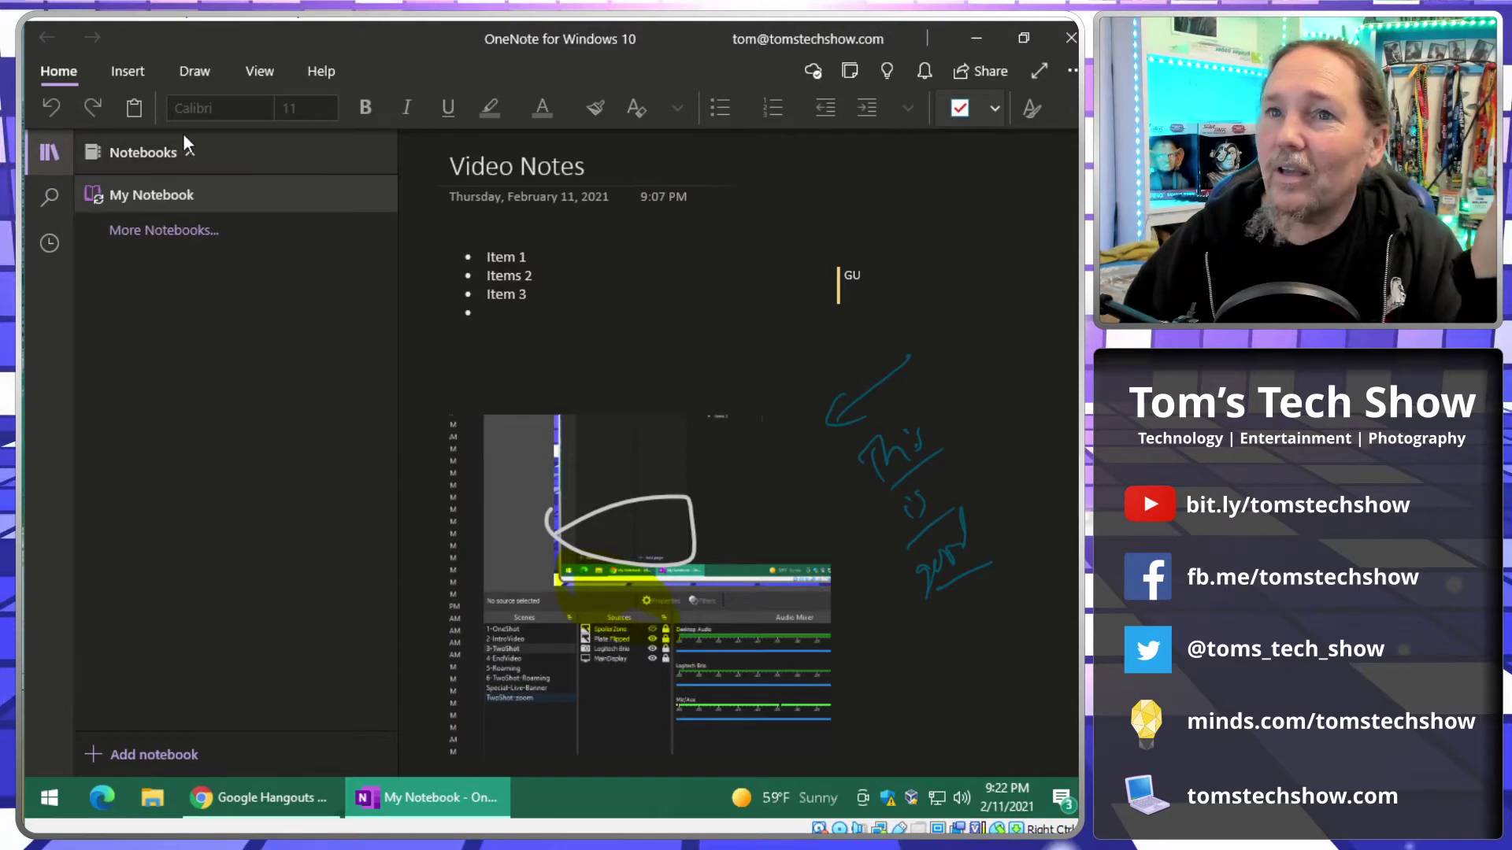
- Open the clipped Google Hangouts page in Quick Notes, read through its content and minimize OneNote
{"action": "left_click", "coordinate": [145, 151]}
{"action": "left_click", "coordinate": [314, 229]}
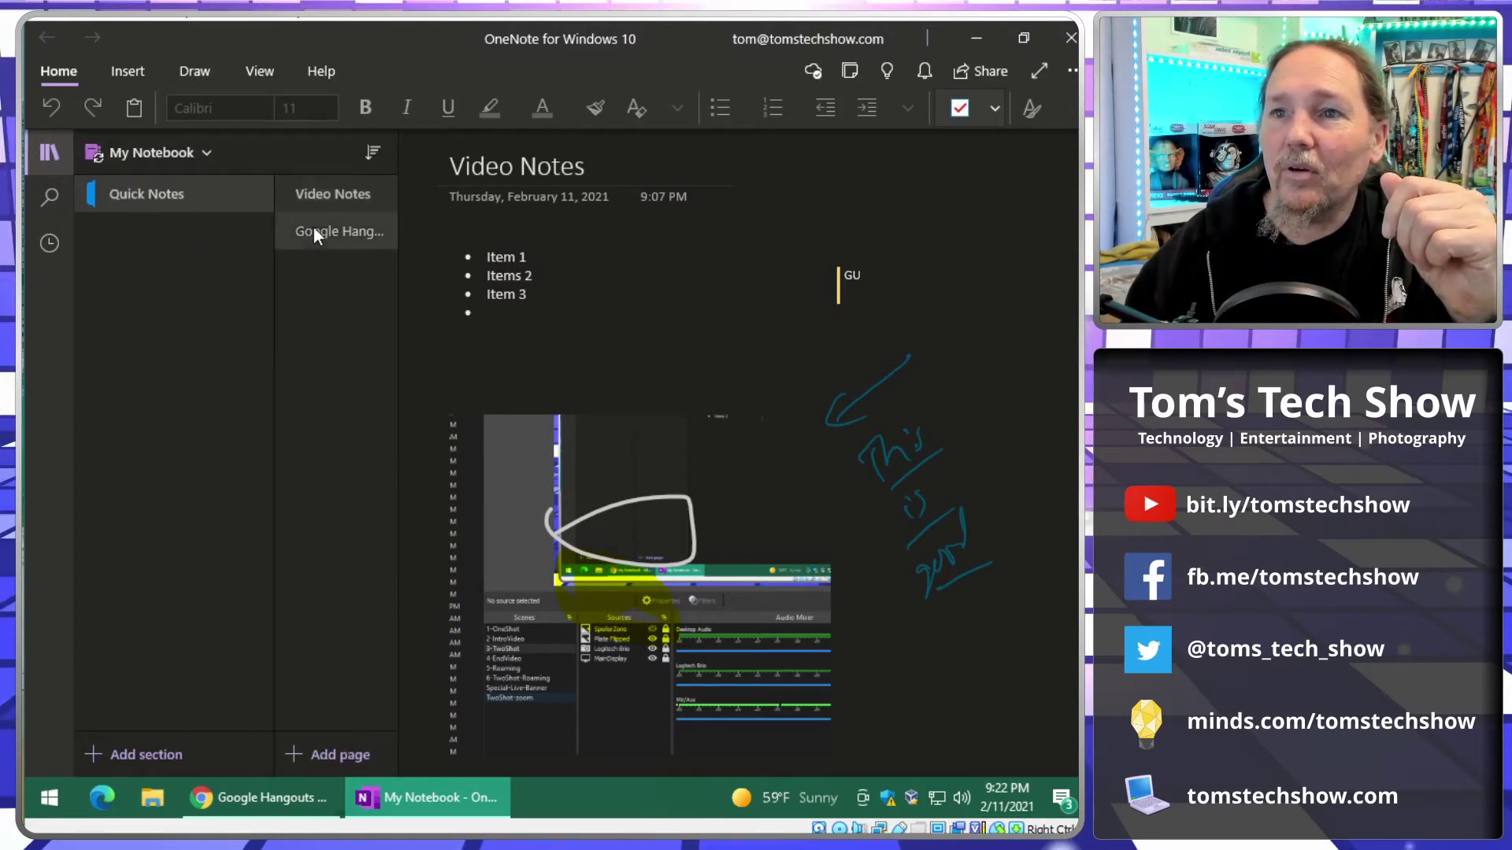
{"action": "scroll", "coordinate": [803, 574], "scroll_direction": "down", "scroll_amount": 15}
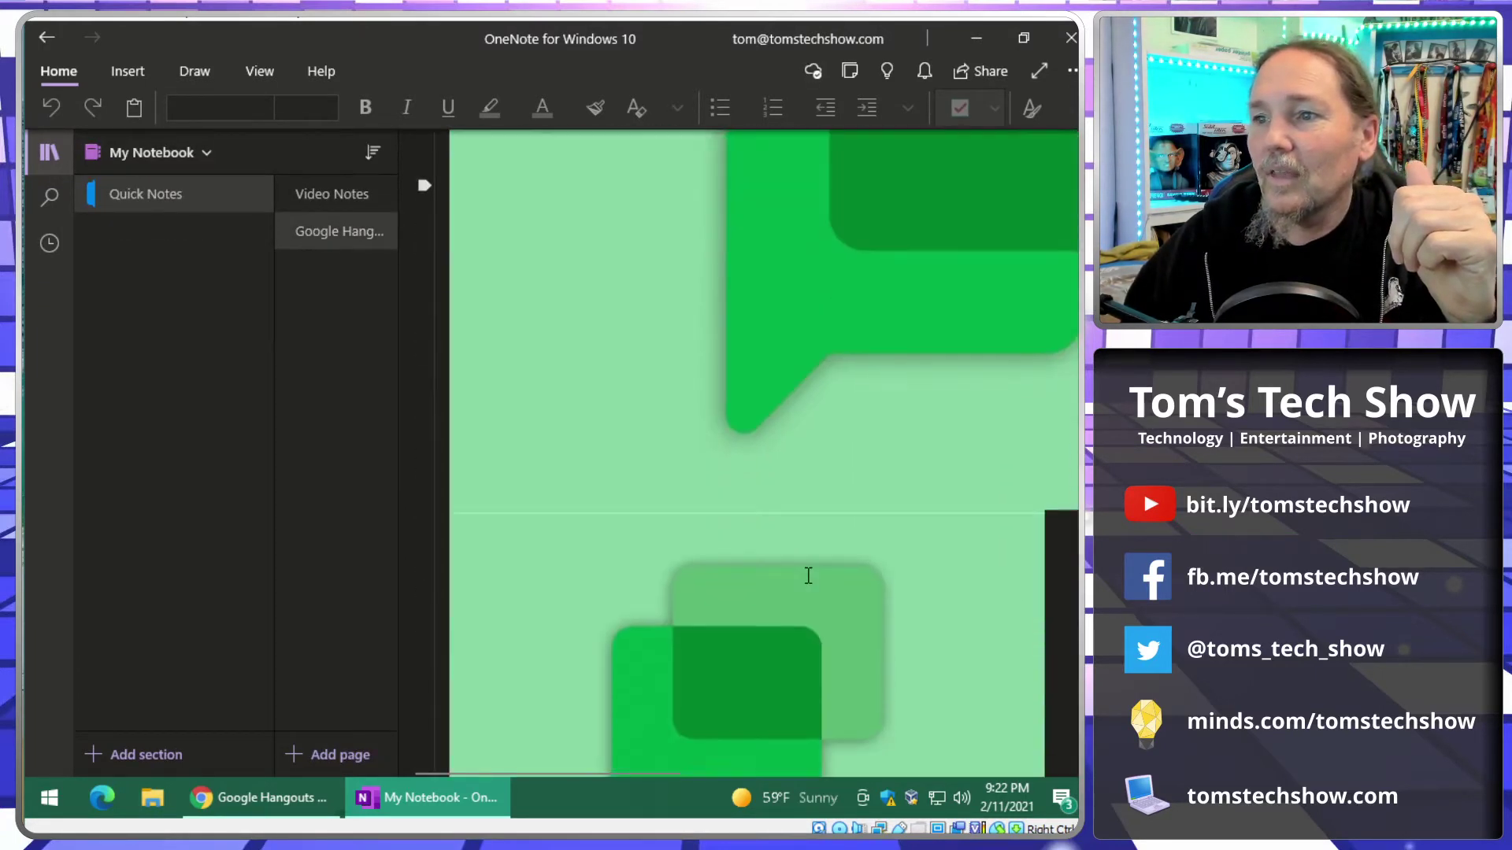
{"action": "scroll", "coordinate": [752, 542], "scroll_direction": "up", "scroll_amount": 15}
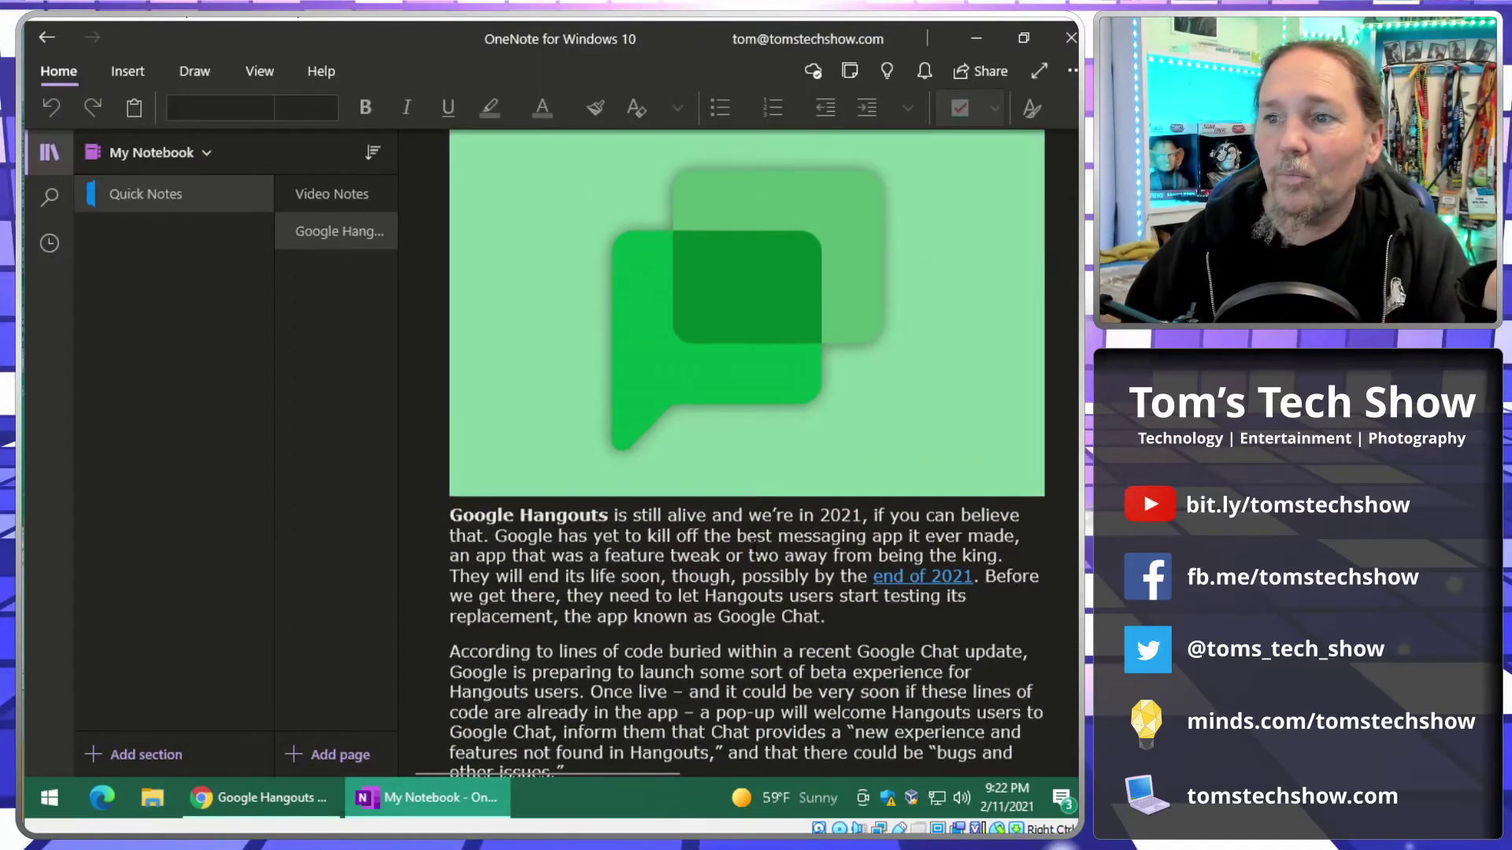
{"action": "scroll", "coordinate": [752, 542], "scroll_direction": "up", "scroll_amount": 3}
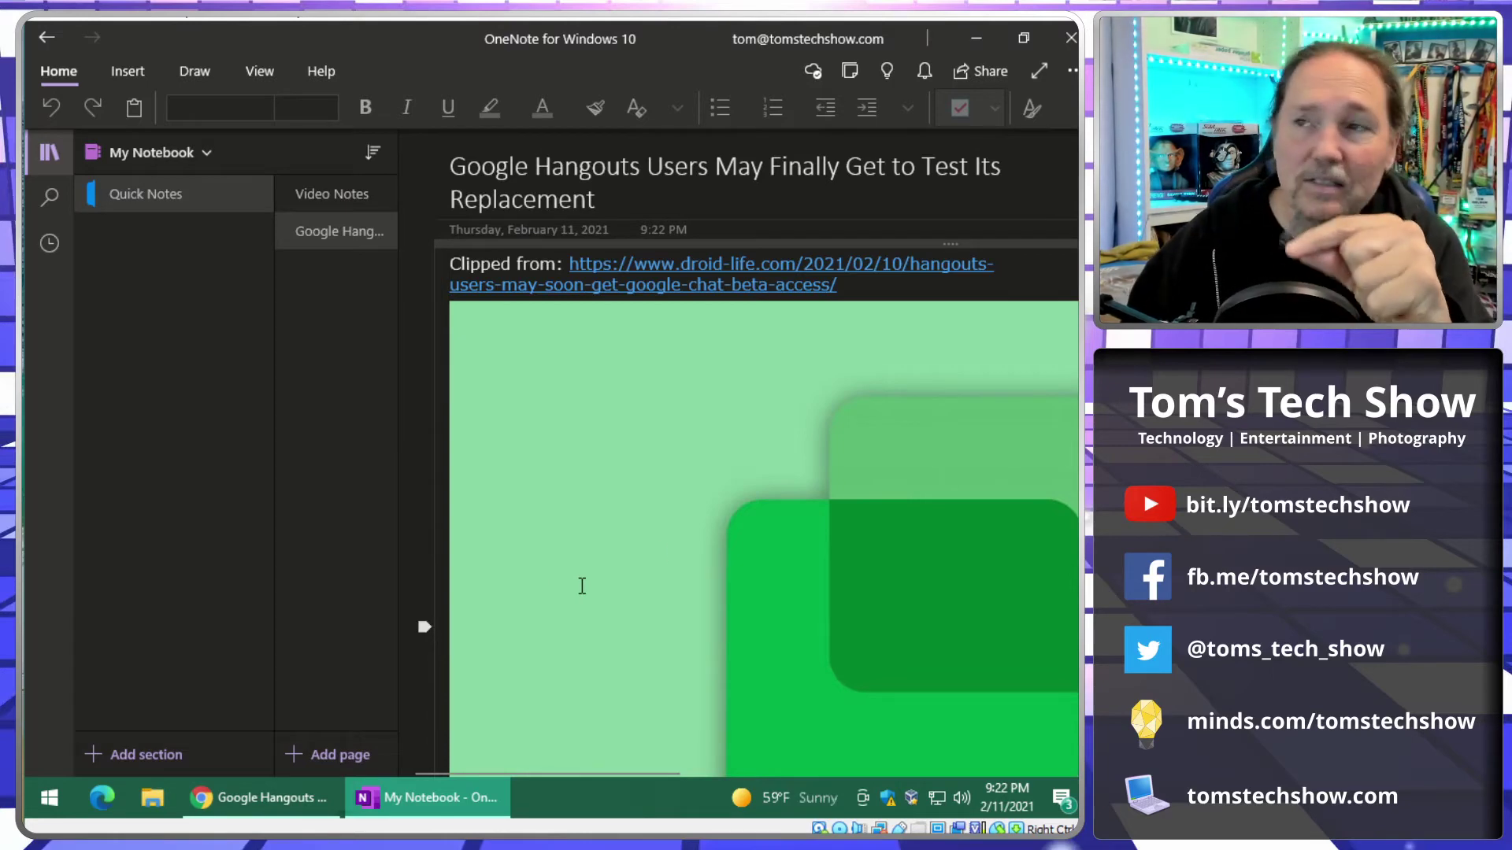
{"action": "left_click", "coordinate": [976, 35]}
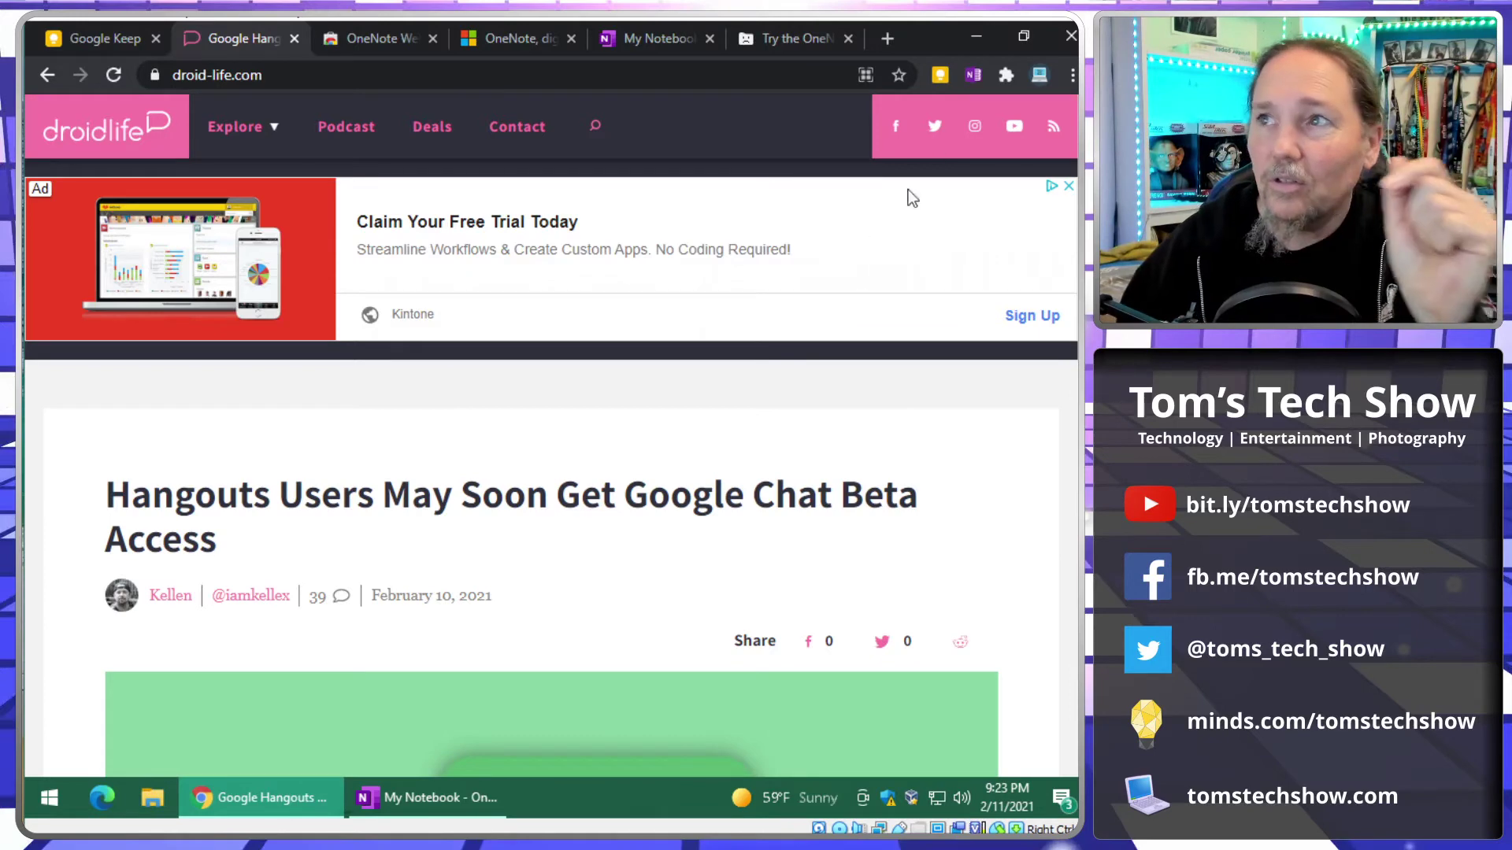
- Capture a region around the article's headline and author line with OneNote Web Clipper
{"action": "left_click", "coordinate": [975, 75]}
{"action": "left_click", "coordinate": [819, 220]}
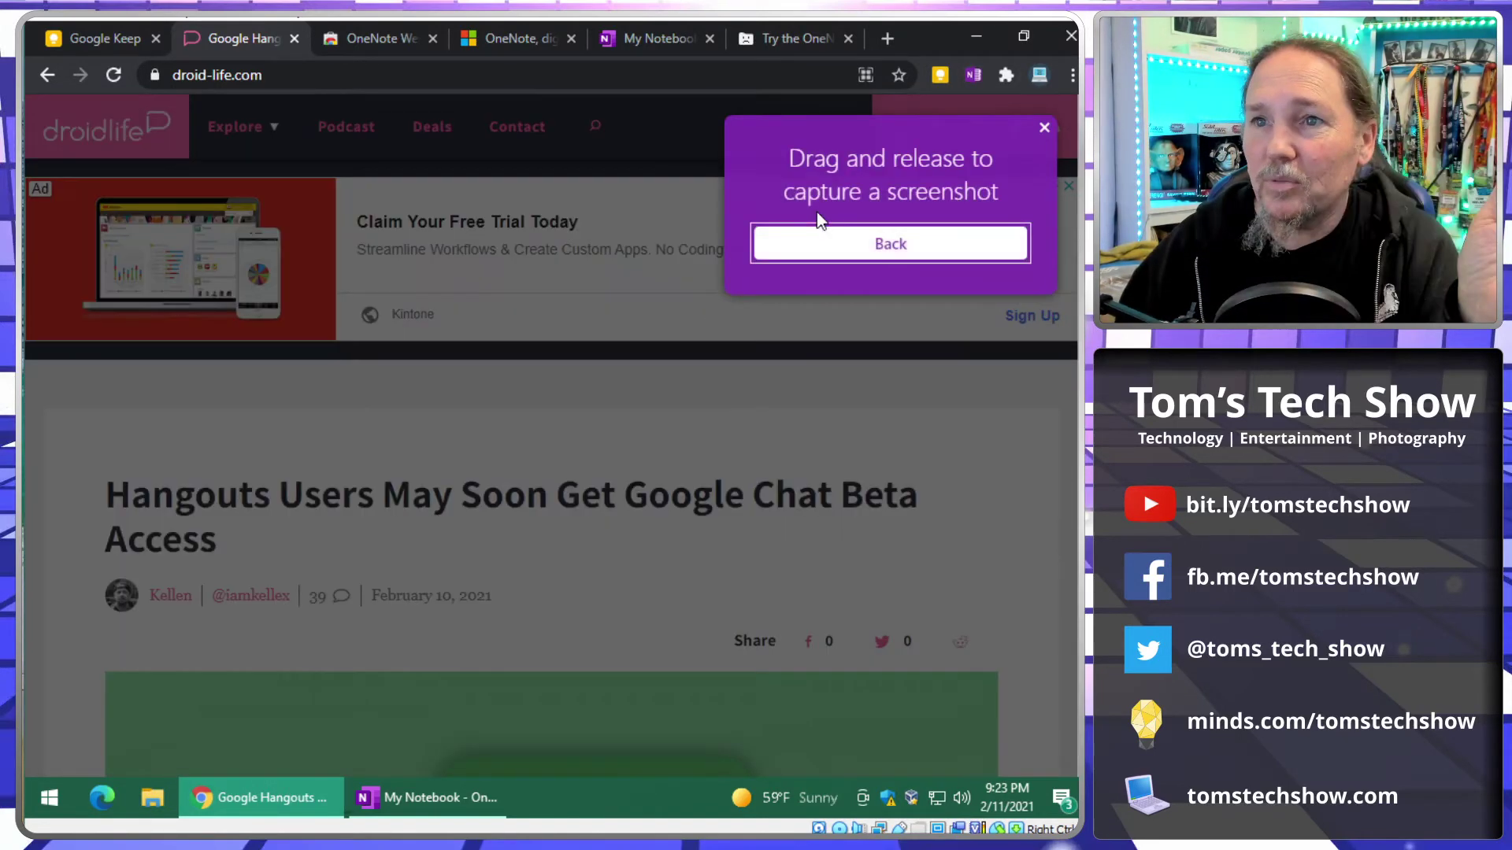
{"action": "left_click_drag", "start_coordinate": [85, 434], "coordinate": [476, 678]}
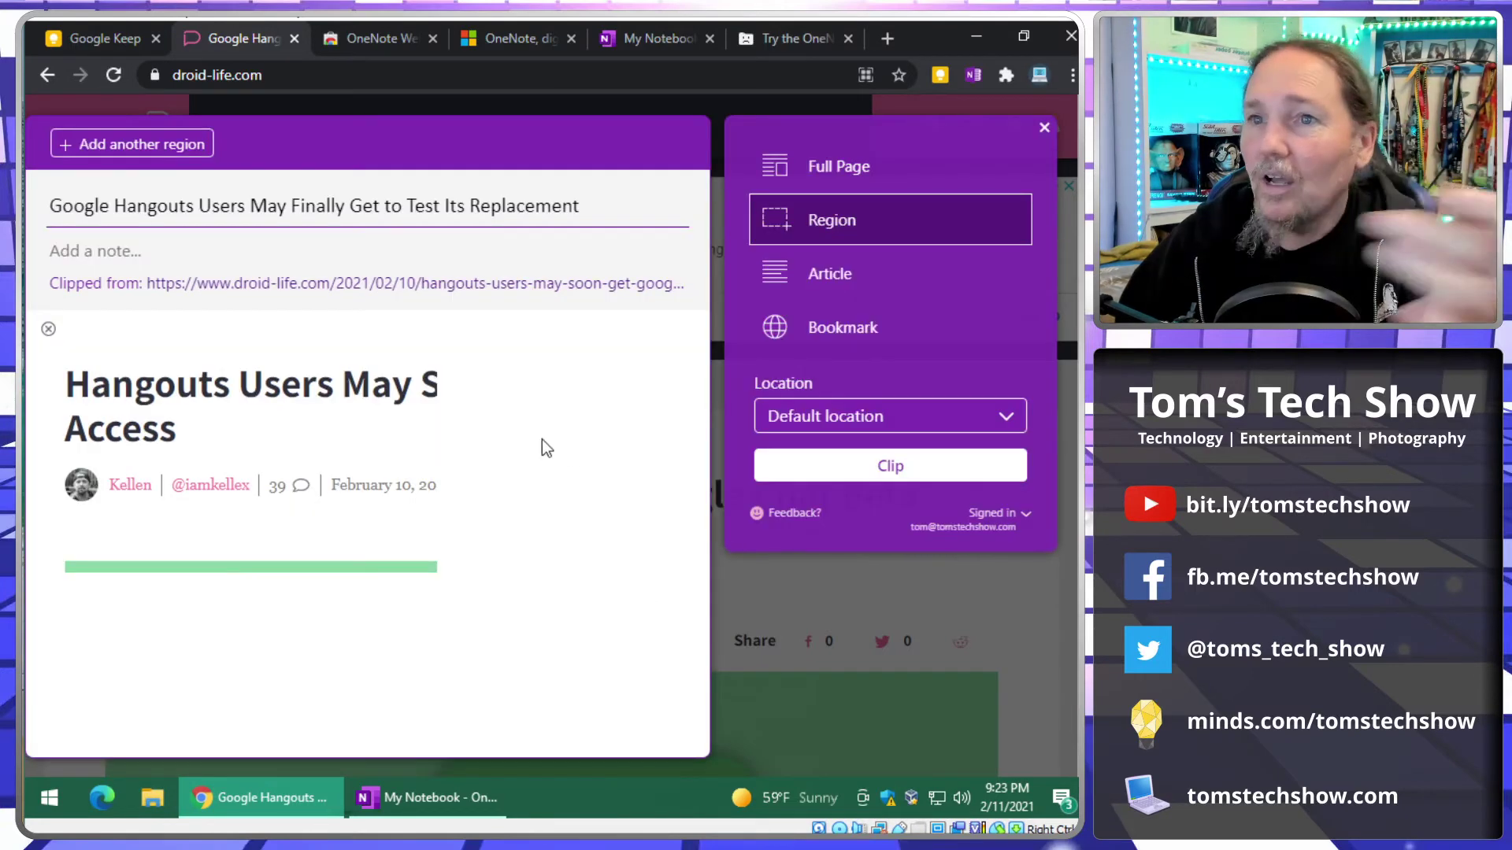
- Preview the Full Page clip of the article from top to bottom and close the clipper without clipping
{"action": "left_click", "coordinate": [802, 170]}
{"action": "scroll", "coordinate": [430, 533], "scroll_direction": "down", "scroll_amount": 15}
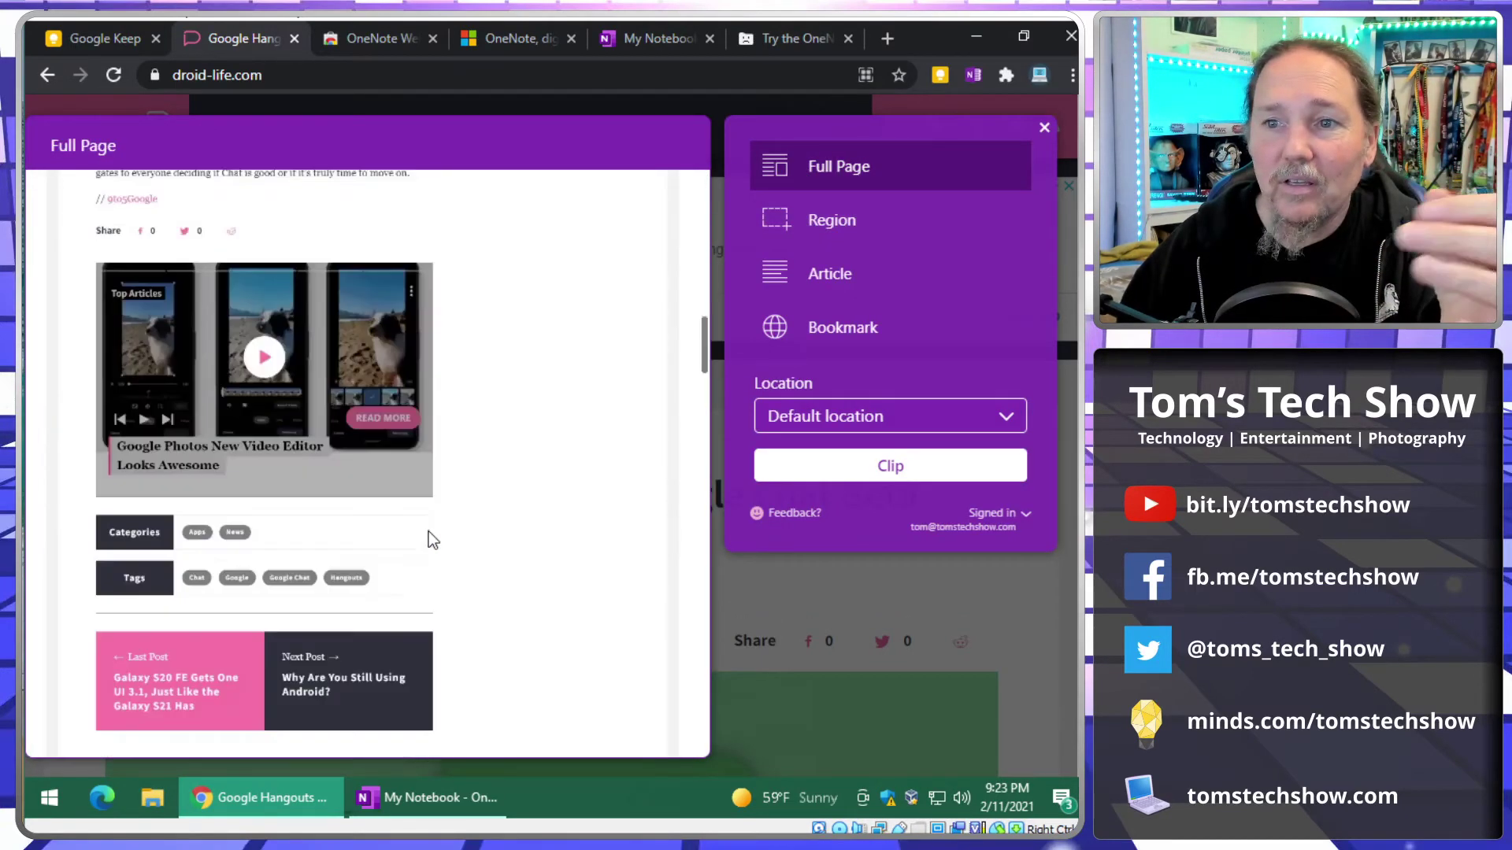
{"action": "scroll", "coordinate": [429, 533], "scroll_direction": "up", "scroll_amount": 15}
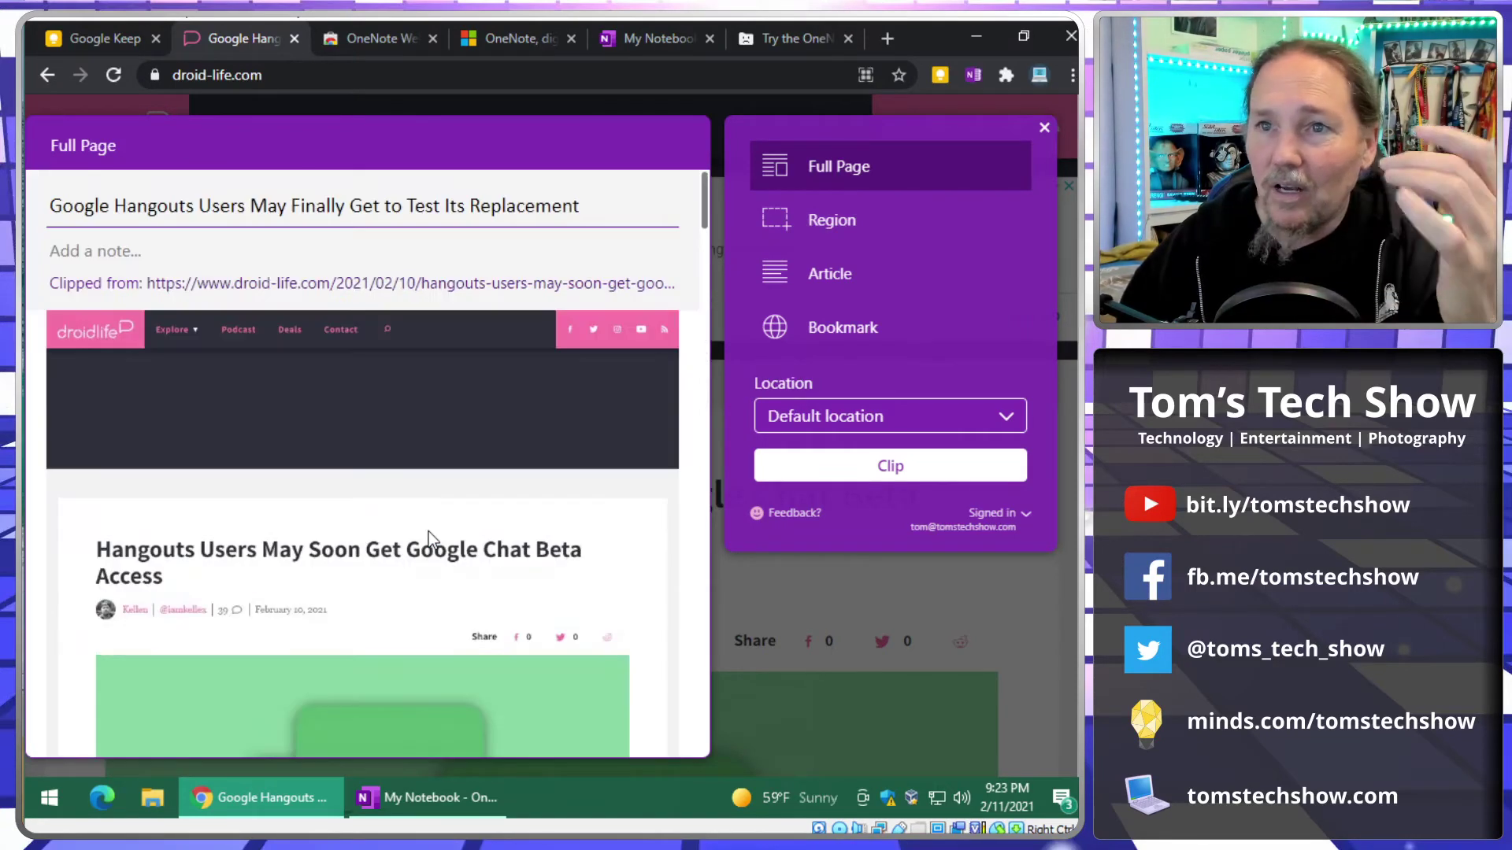
{"action": "left_click", "coordinate": [1044, 129]}
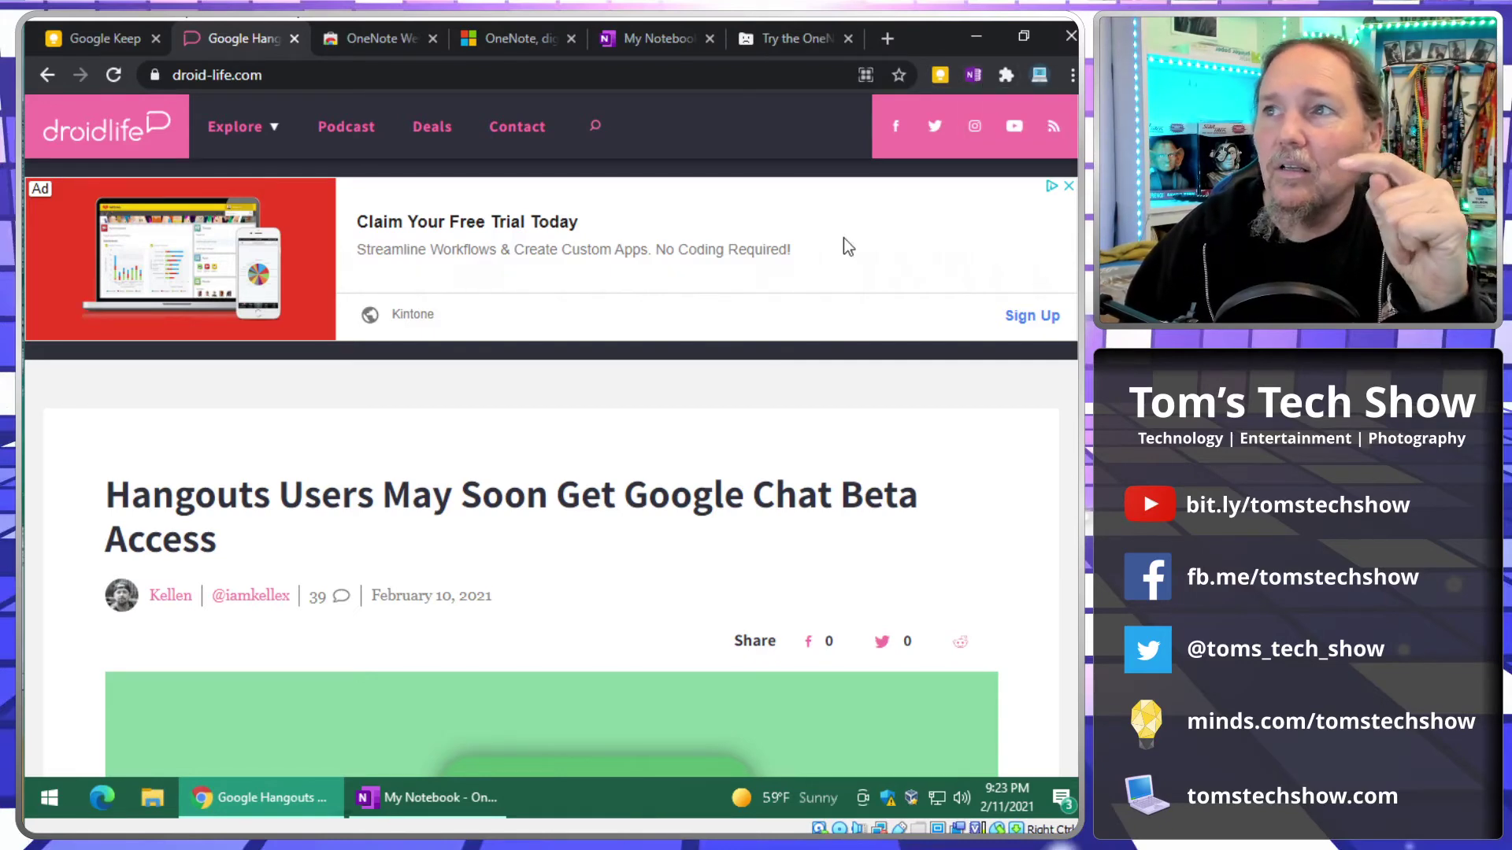
- Minimize Chrome, switch to OneNote for Windows 10 and open the Video Notes page
{"action": "left_click", "coordinate": [978, 35]}
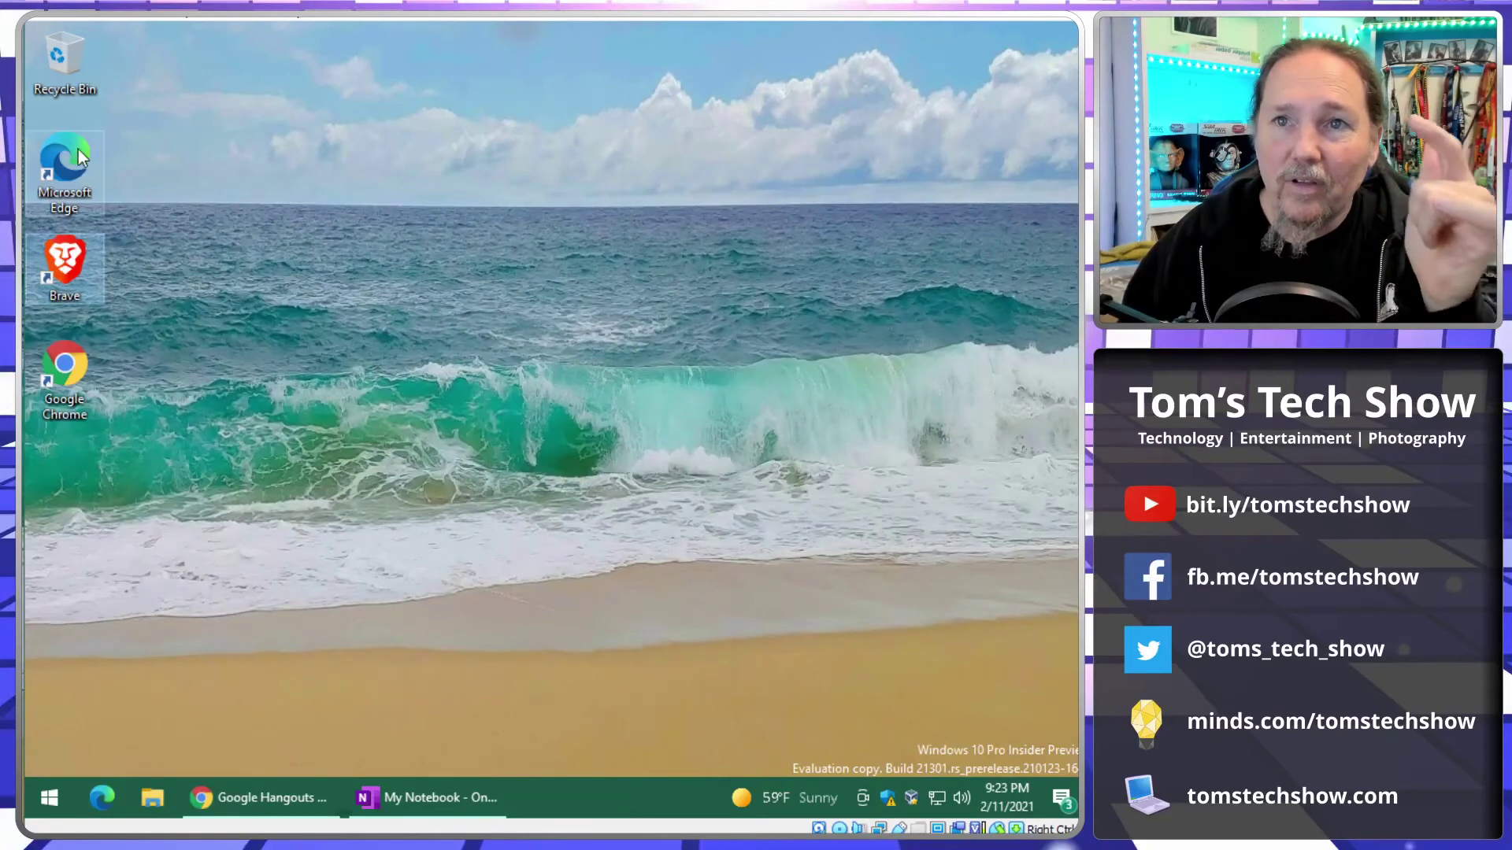
{"action": "left_click", "coordinate": [63, 167]}
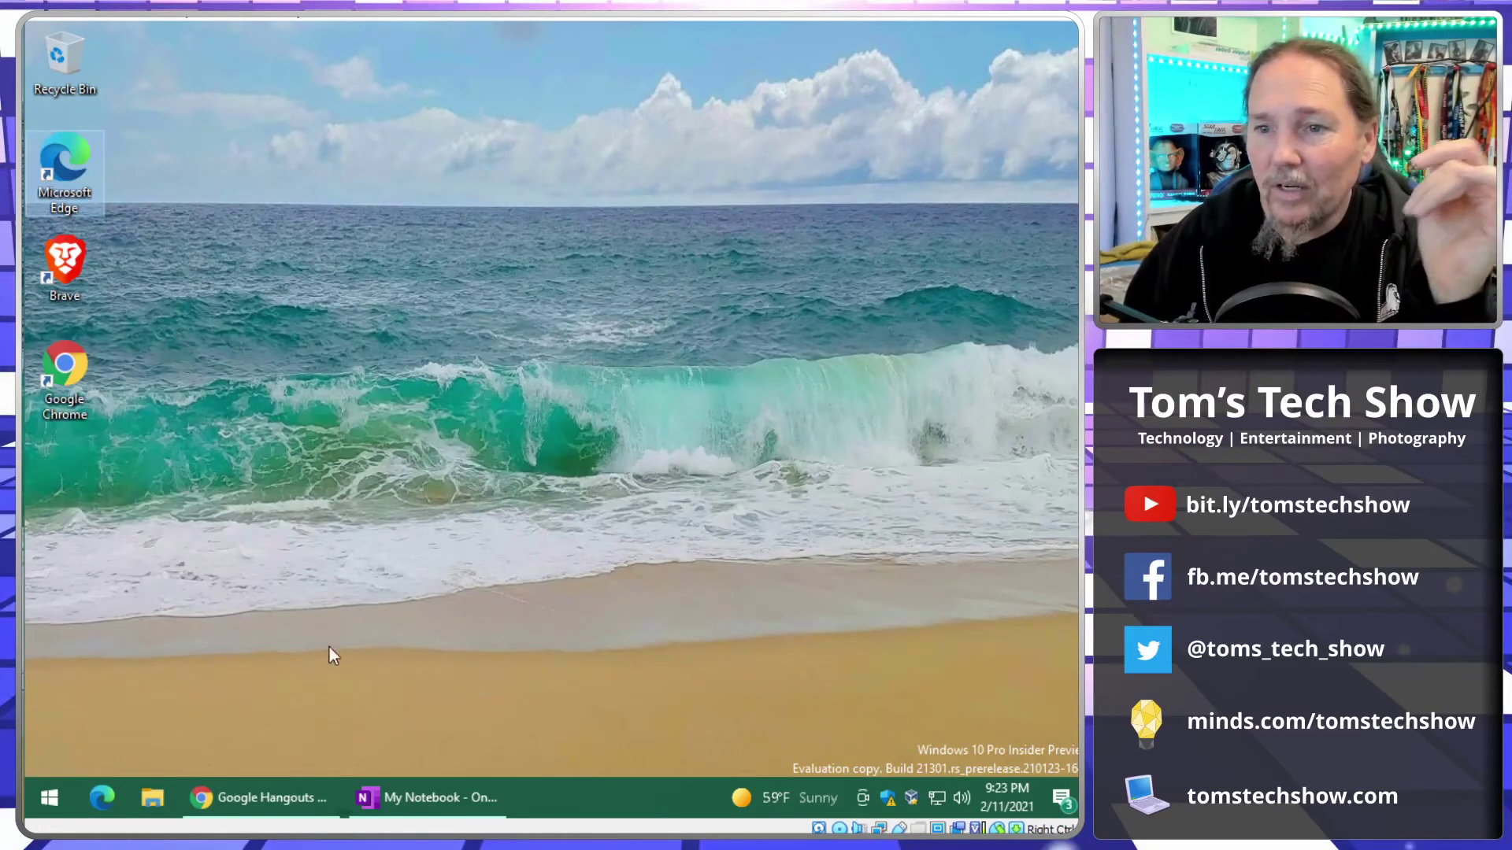
{"action": "left_click", "coordinate": [432, 800]}
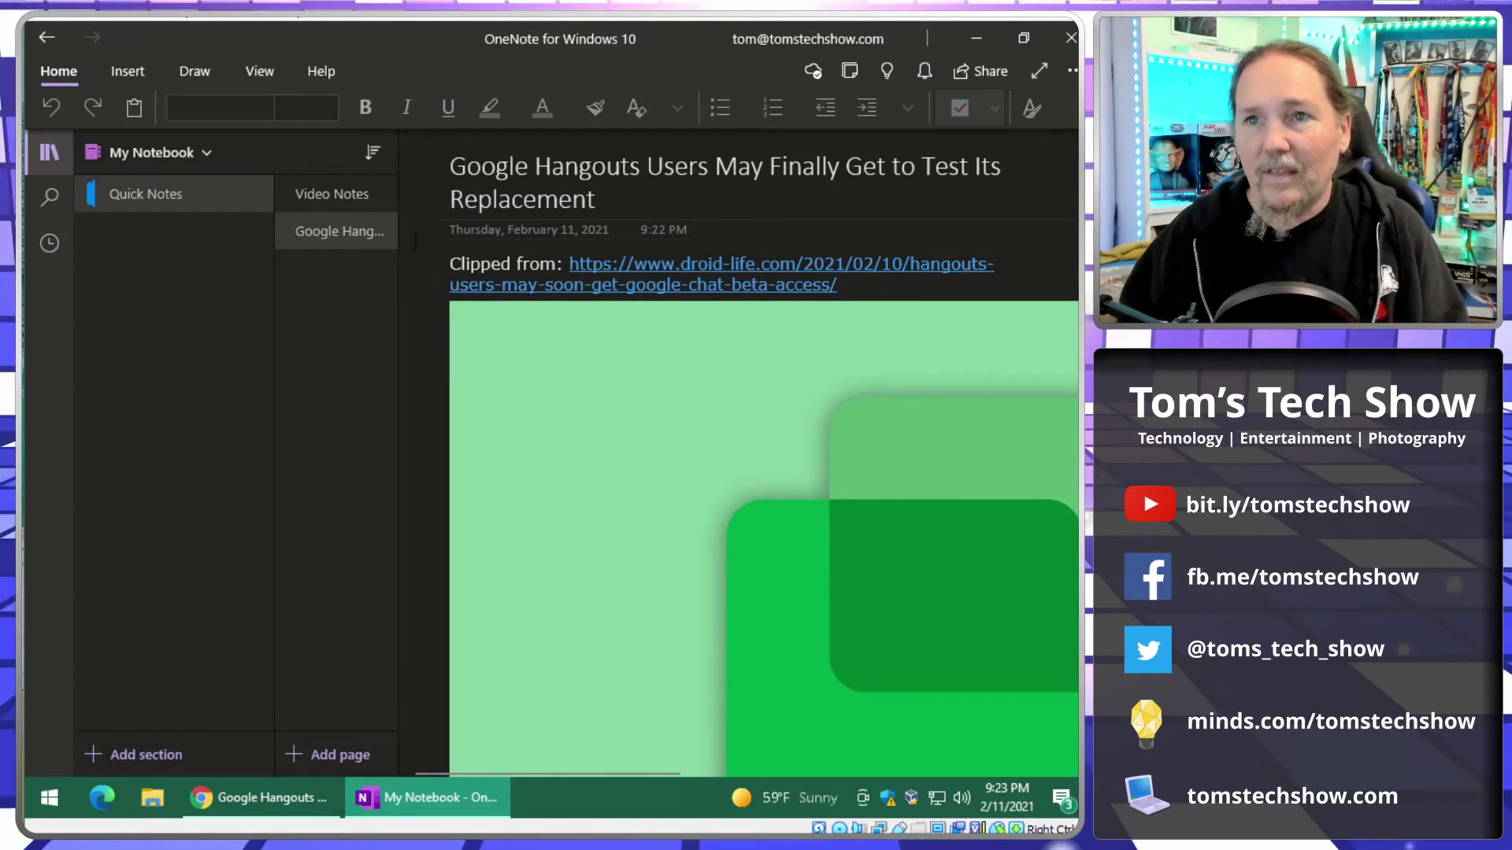
{"action": "left_click", "coordinate": [339, 194]}
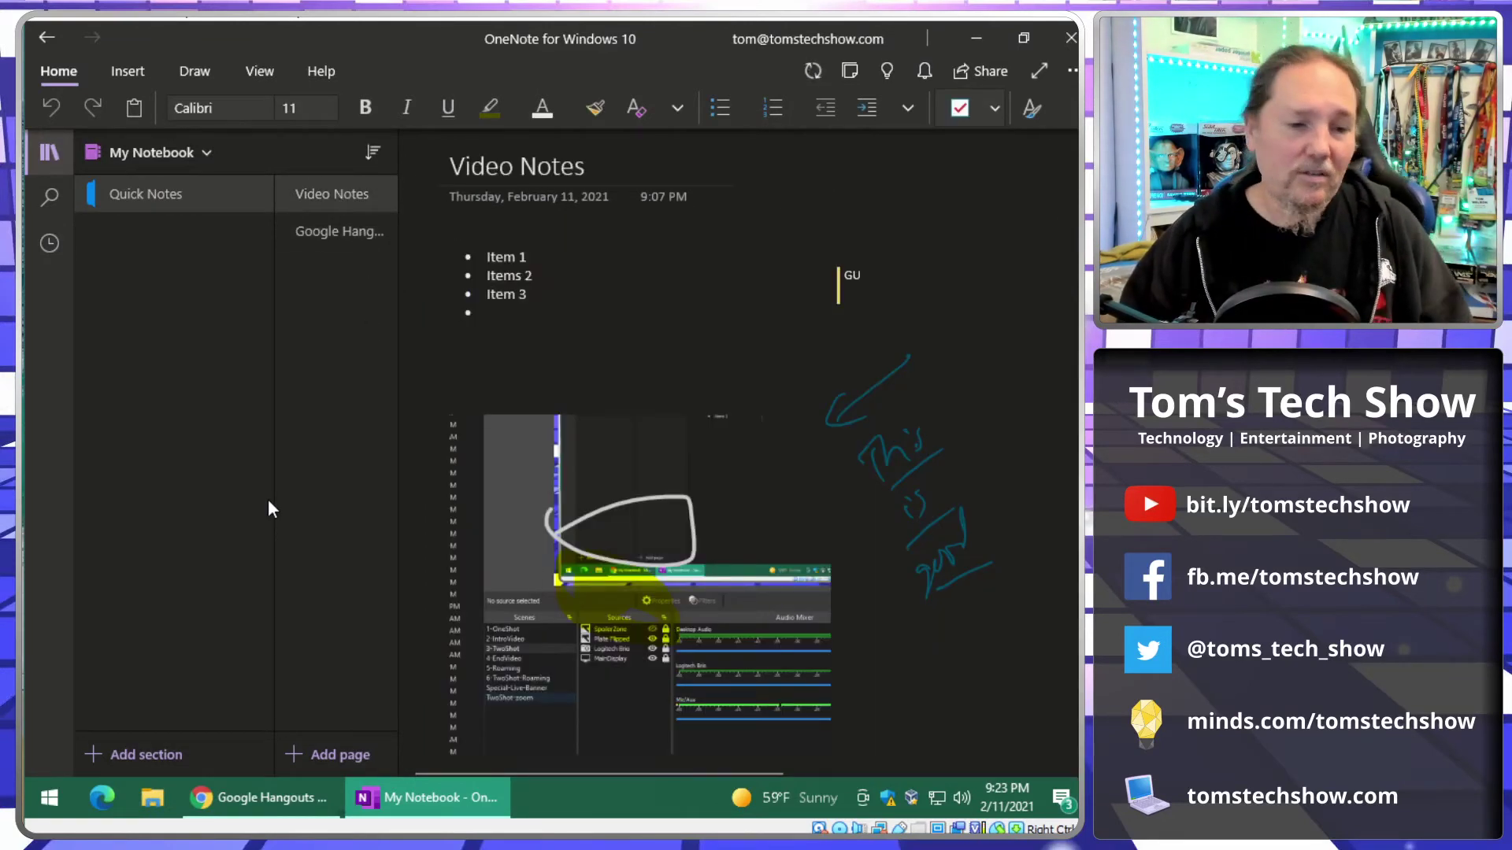